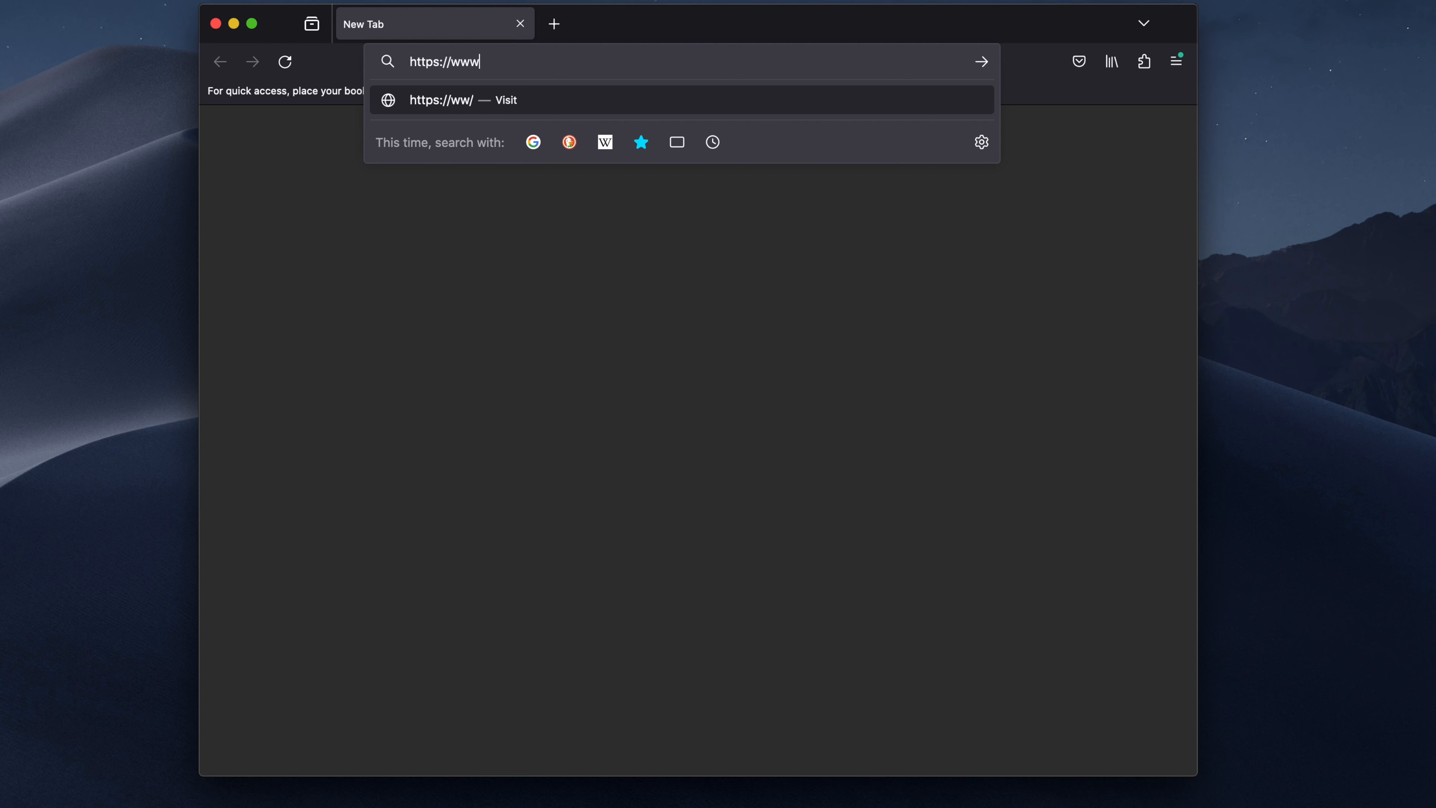
{"action": "type", "text": "nelinux.do"}
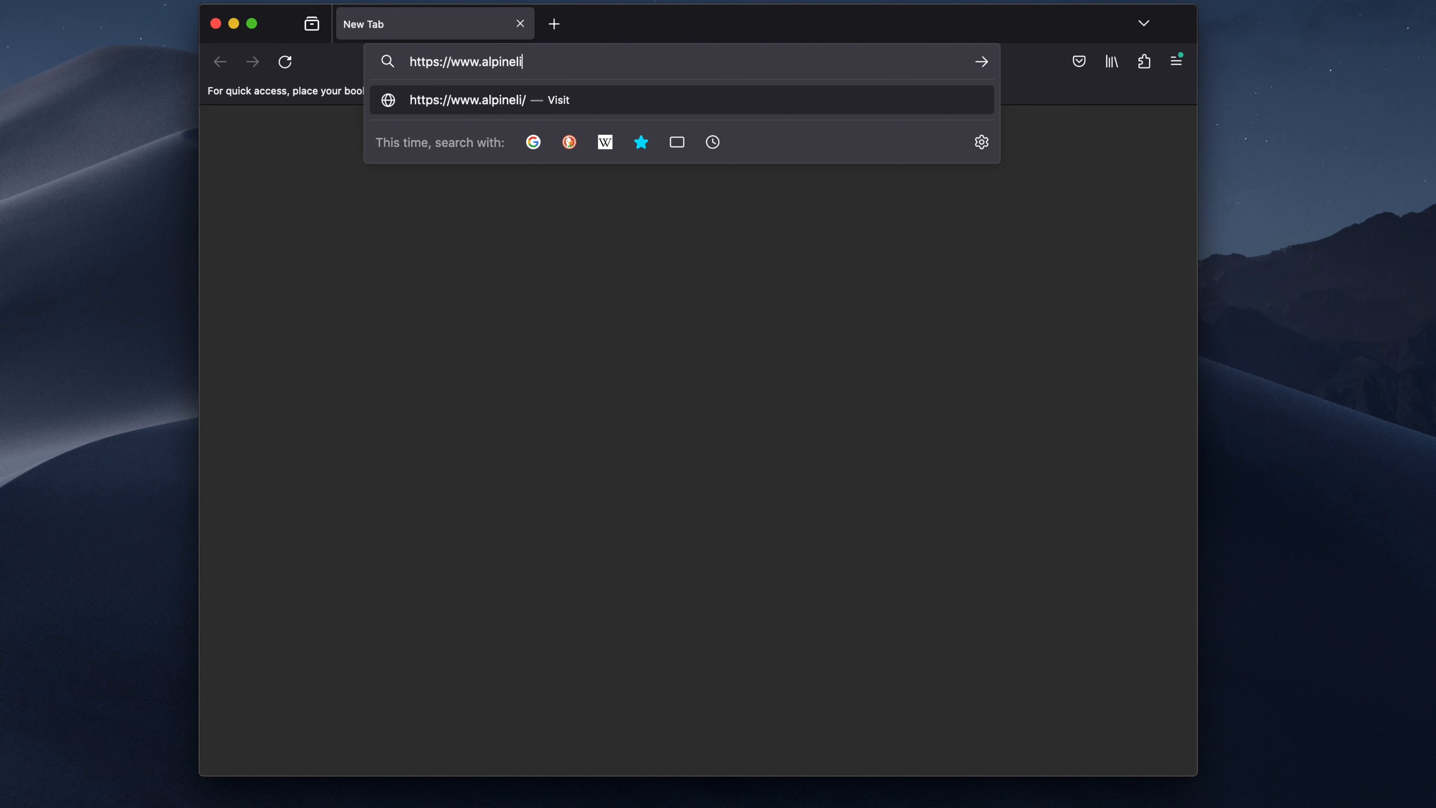
{"action": "key", "text": "BackSpace"}
{"action": "key", "text": "BackSpace"}
{"action": "type", "text": "org"}
{"action": "key", "text": "Return"}
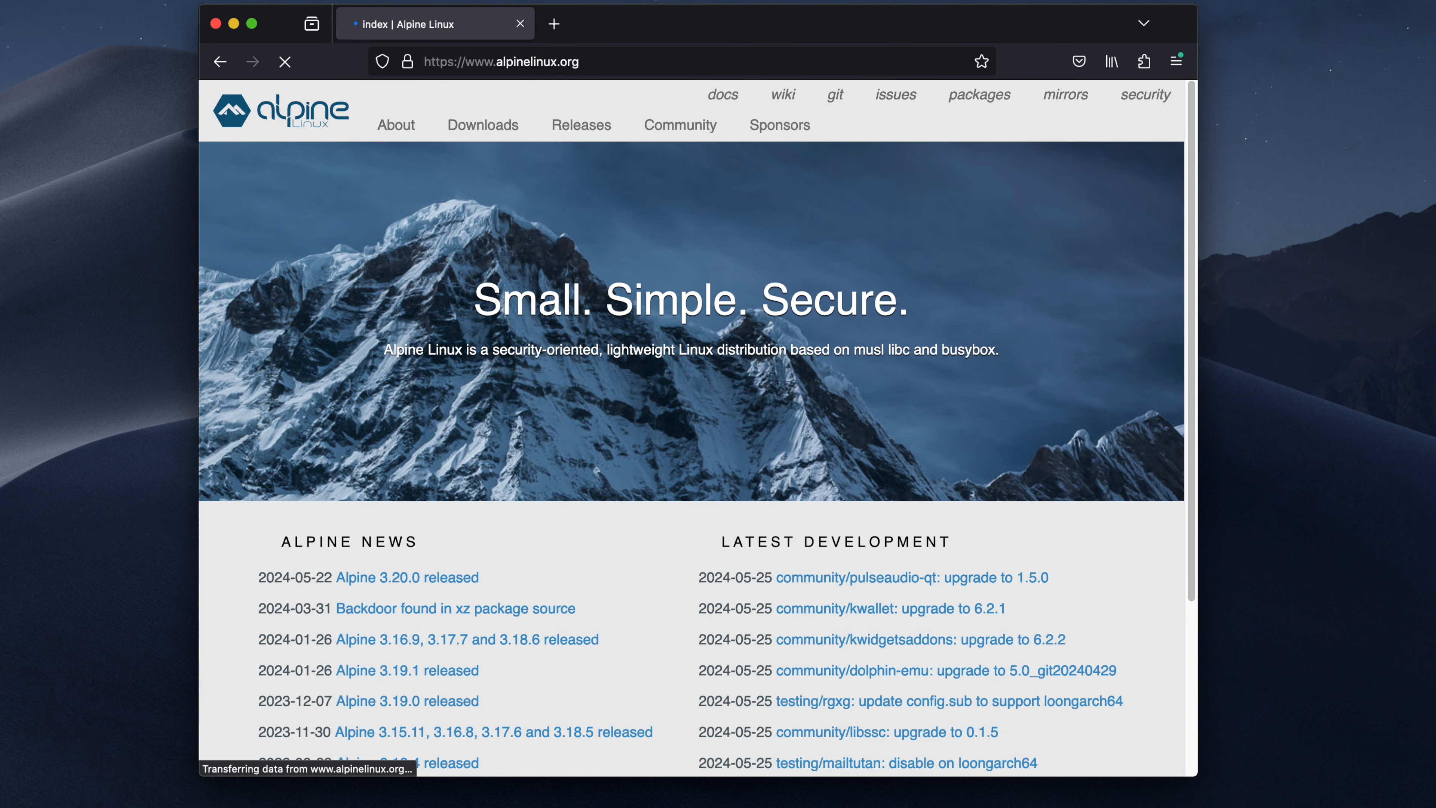
Step: Open the Downloads page, scroll to the Virtual images, then close Firefox
{"action": "left_click", "coordinate": [492, 139]}
{"action": "scroll", "coordinate": [450, 523], "scroll_direction": "down", "scroll_amount": 5}
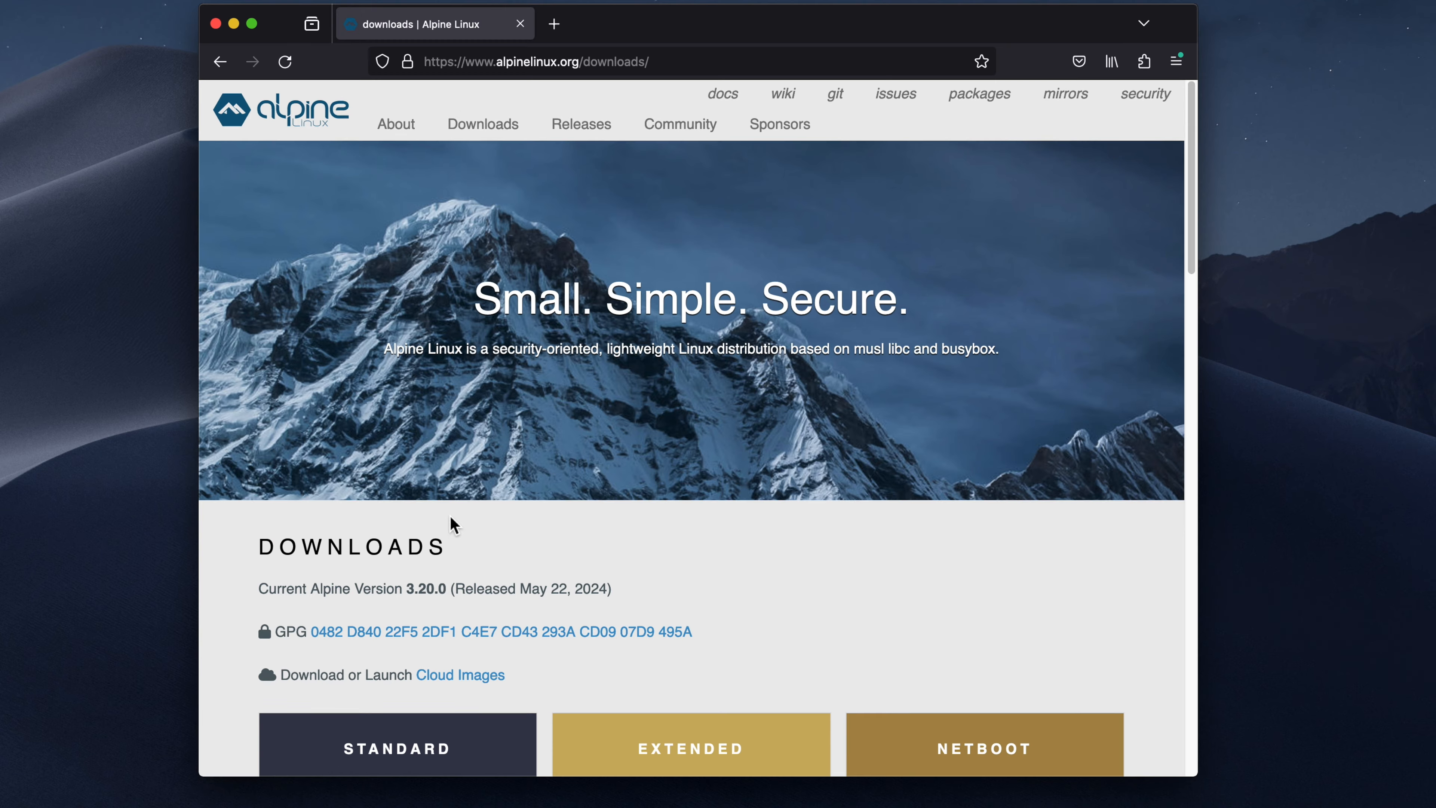
{"action": "scroll", "coordinate": [452, 524], "scroll_direction": "down", "scroll_amount": 15}
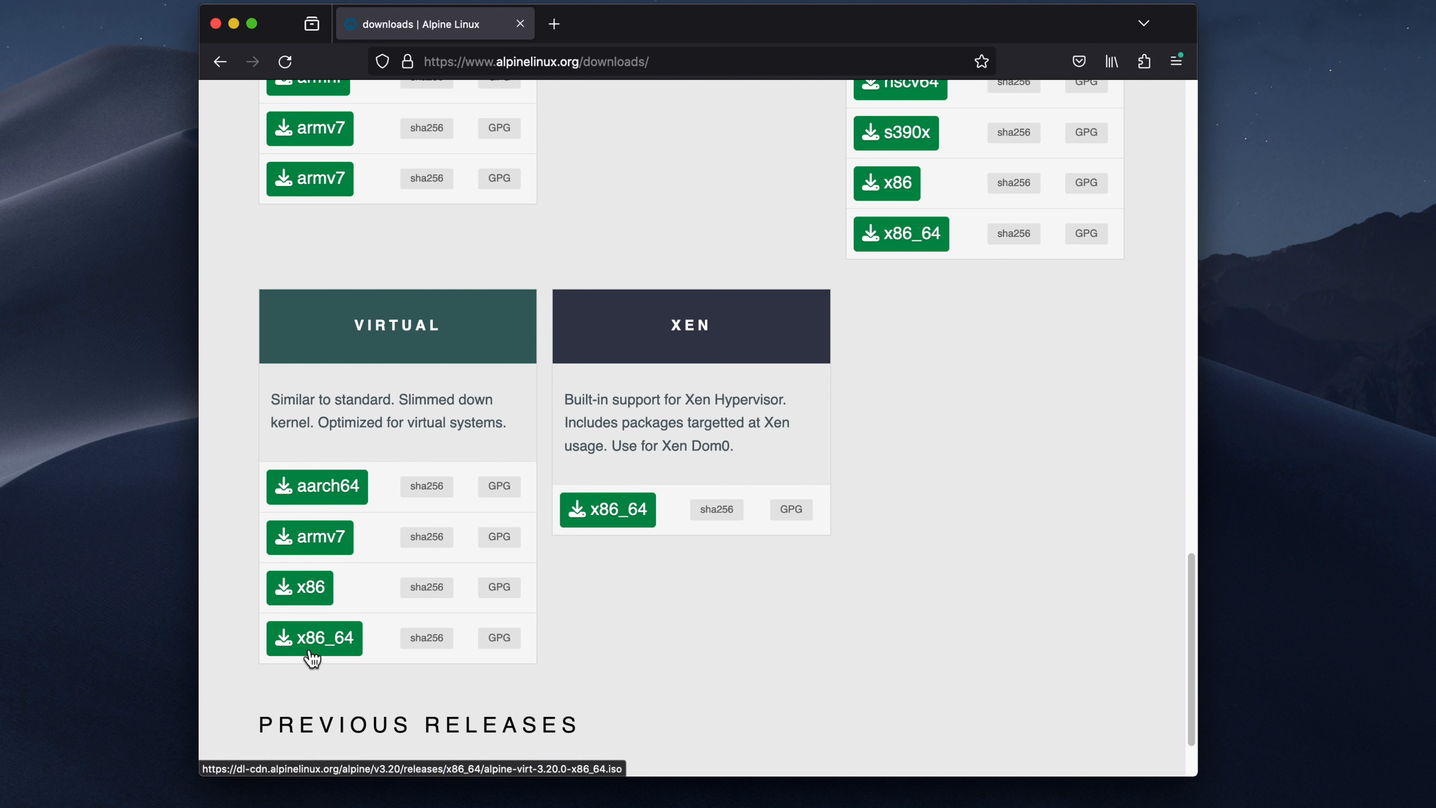
{"action": "left_click", "coordinate": [215, 23]}
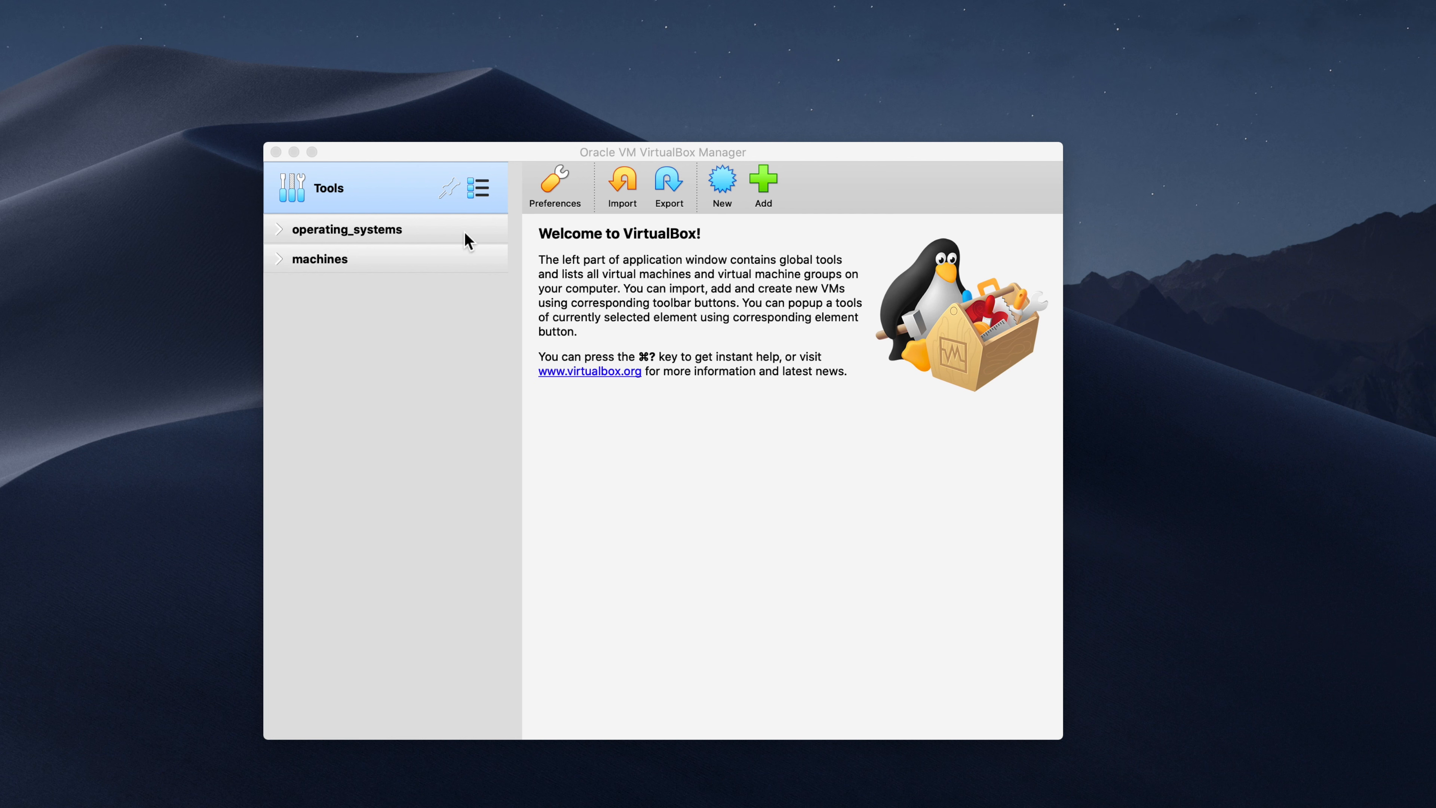
Step: Start a new VM named pc1 with type Linux and version Other Linux (64-bit)
{"action": "left_click", "coordinate": [728, 191]}
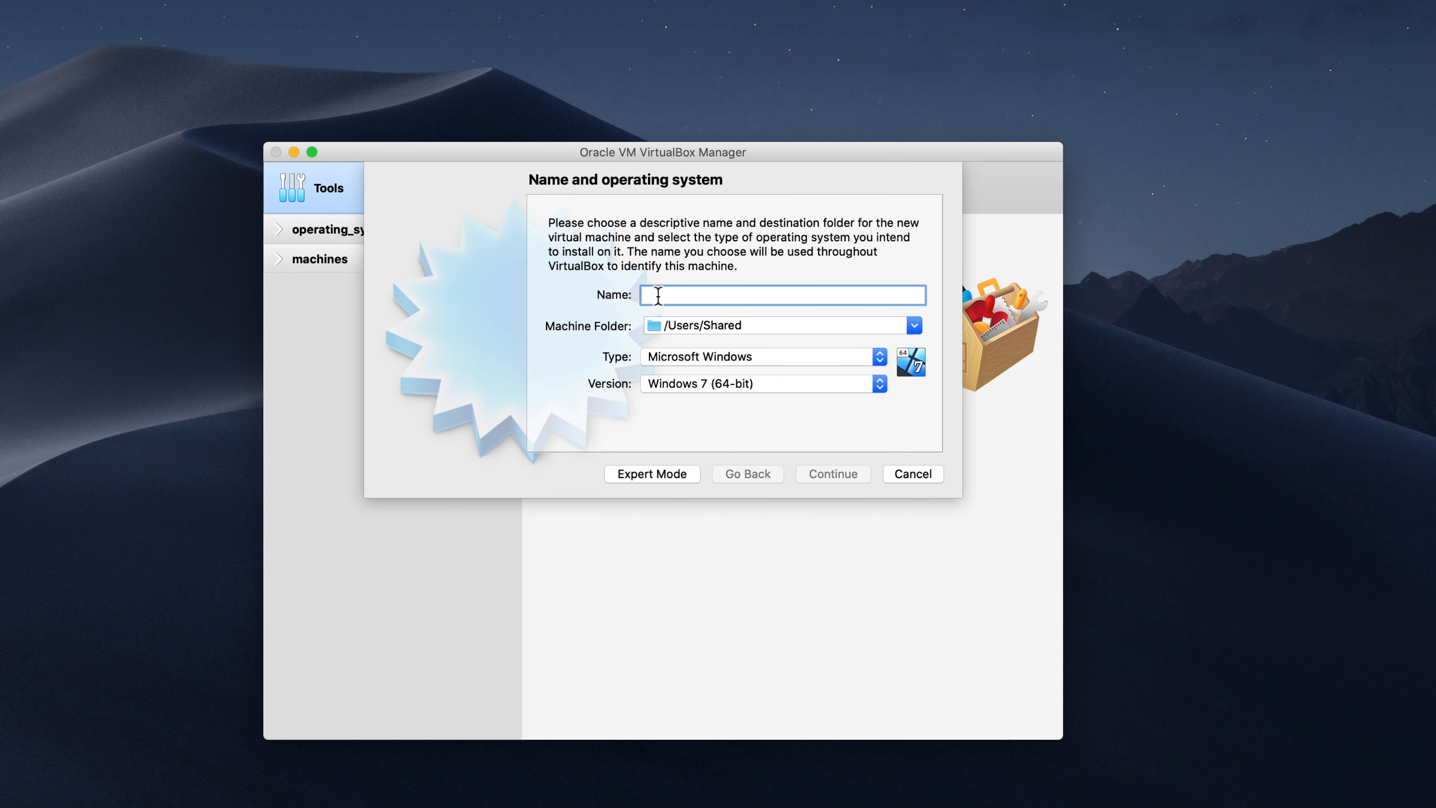
{"action": "type", "text": "pc1"}
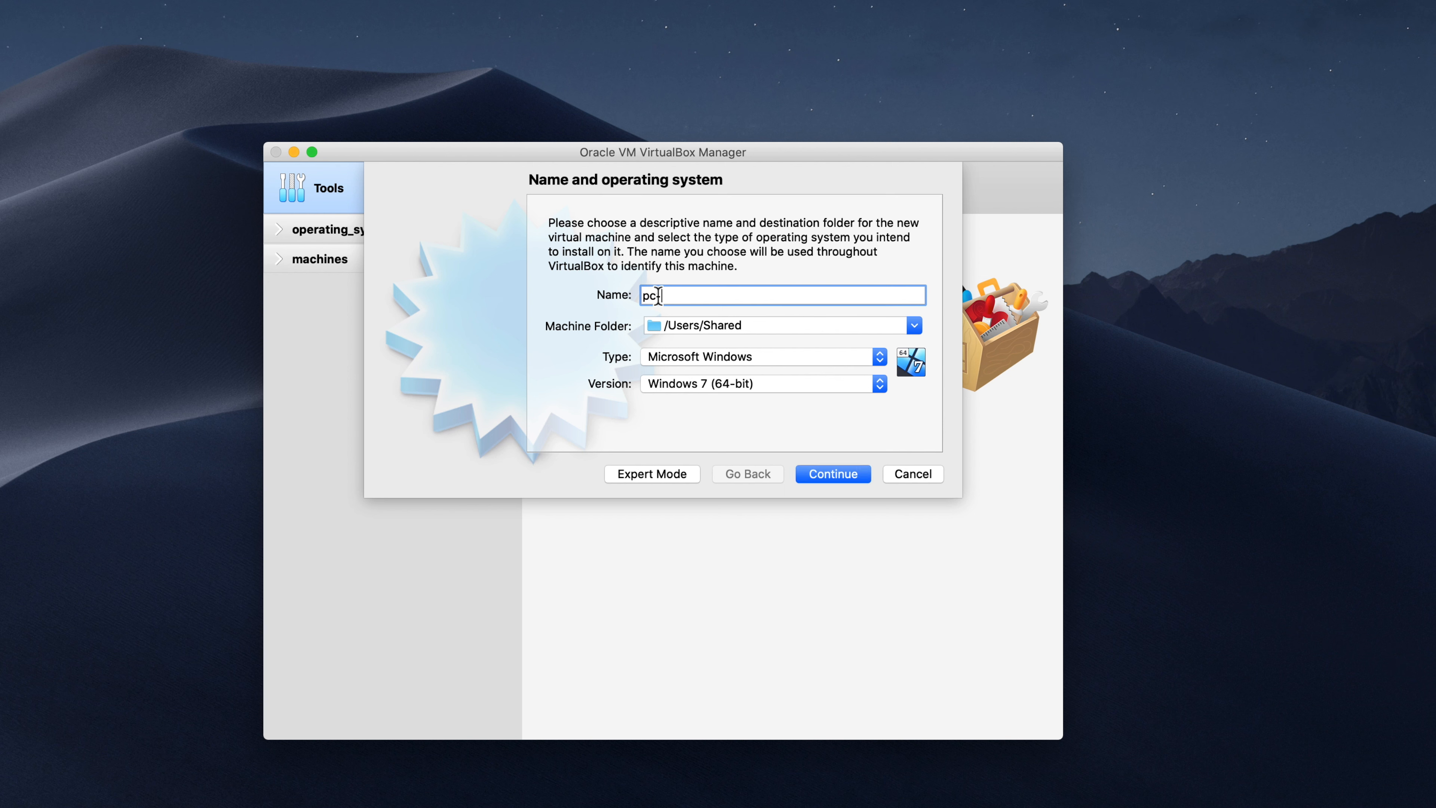
{"action": "left_click", "coordinate": [725, 357]}
{"action": "left_click", "coordinate": [708, 374]}
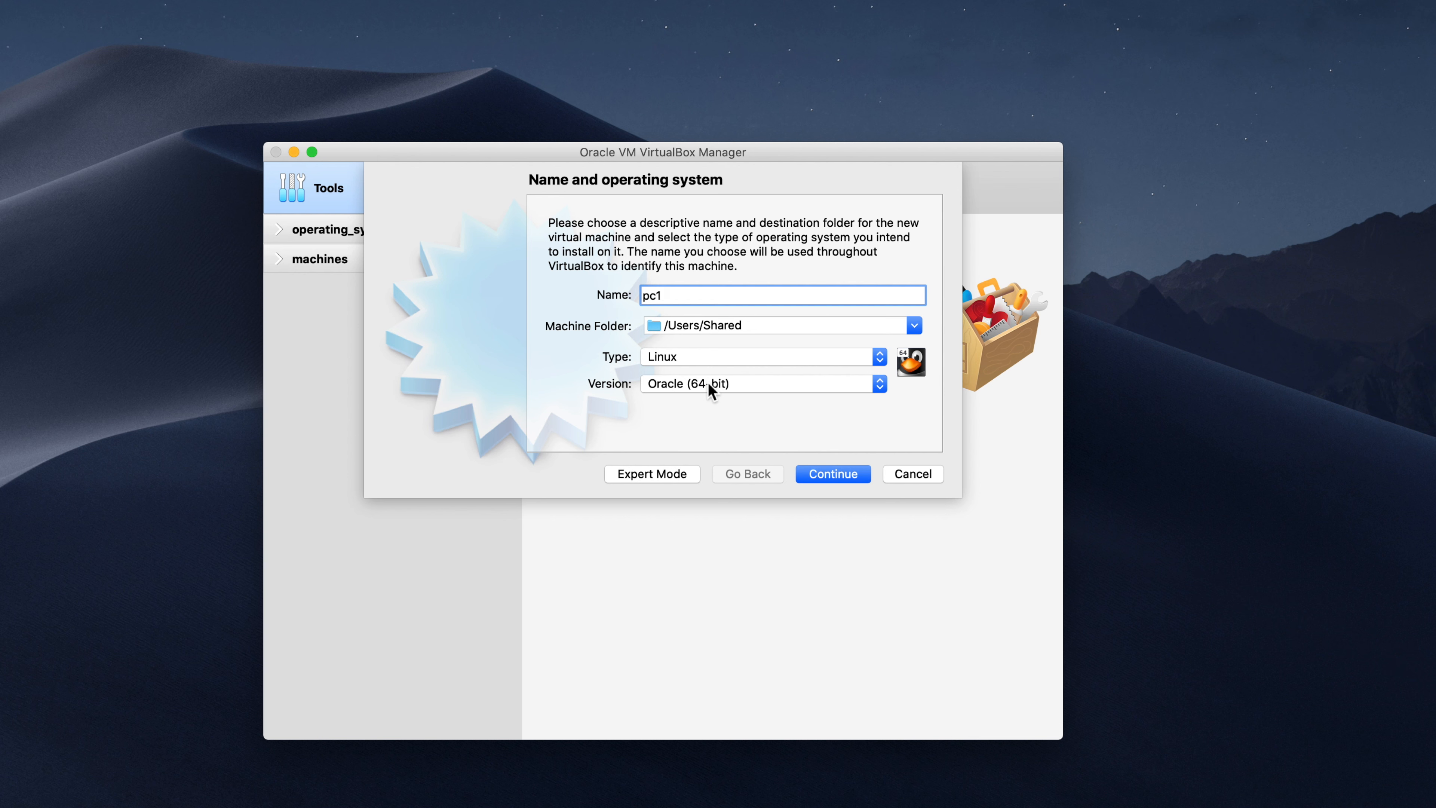
{"action": "left_click", "coordinate": [708, 383]}
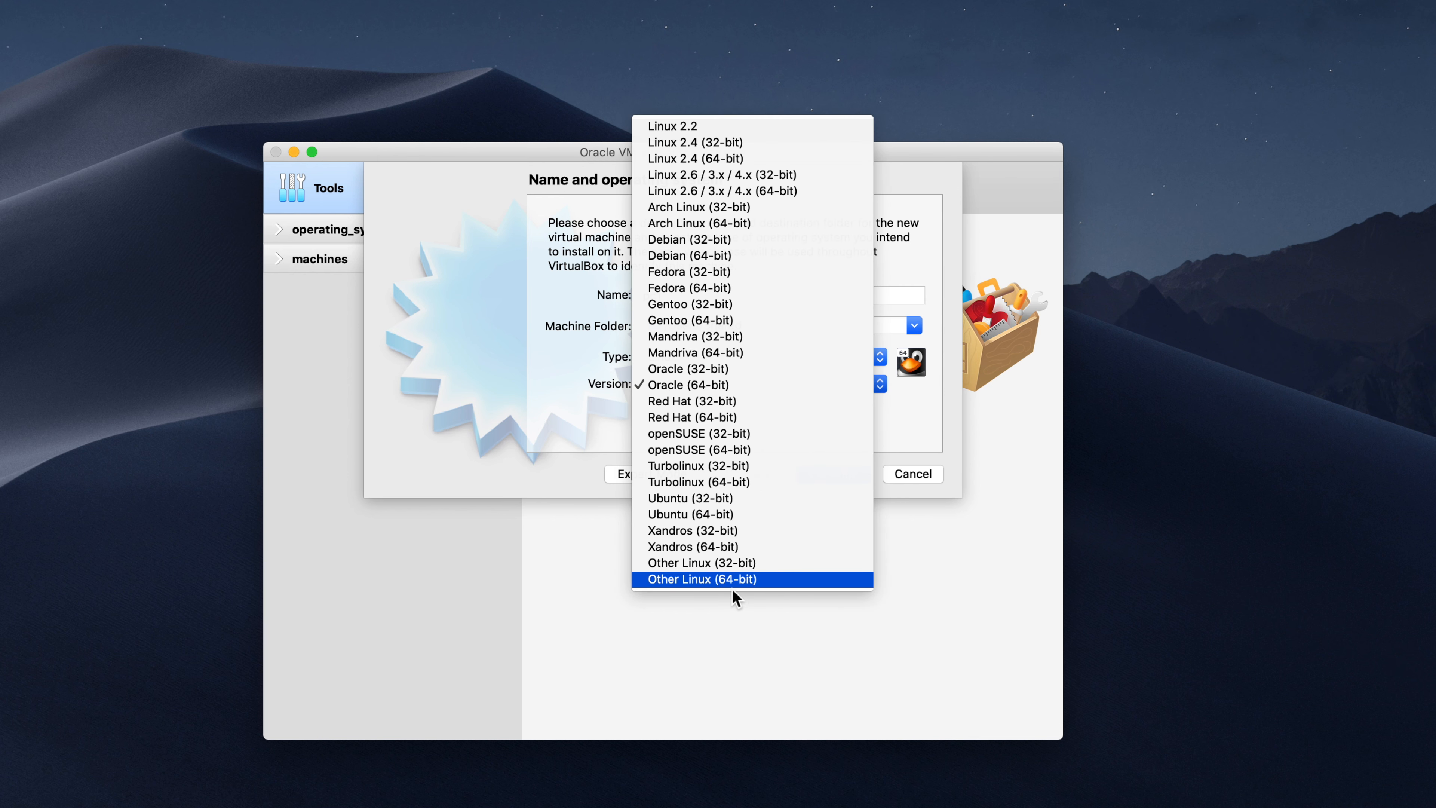
{"action": "left_click", "coordinate": [723, 579]}
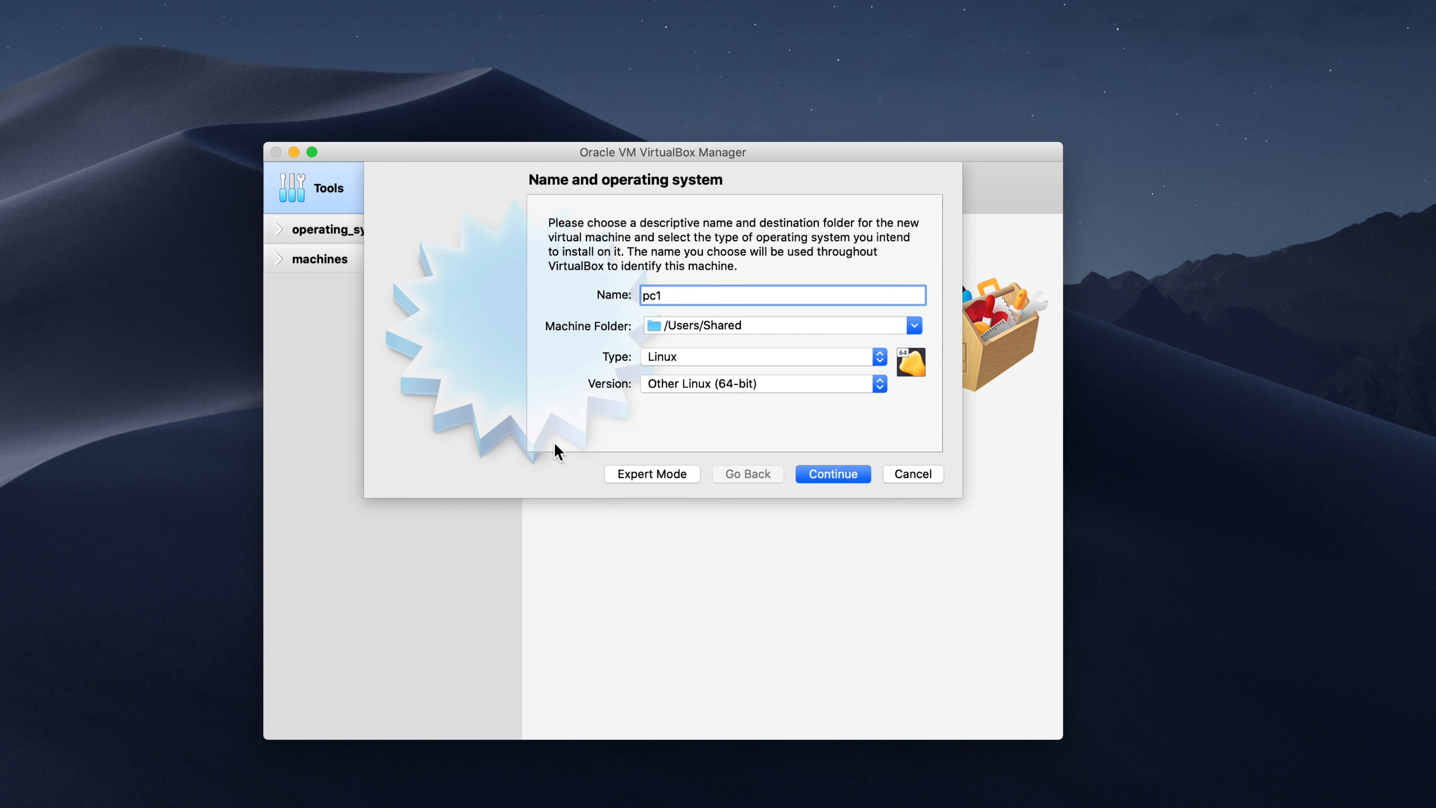
Step: Give it 128 MB memory and a new default VDI disk, then create it
{"action": "left_click", "coordinate": [856, 478]}
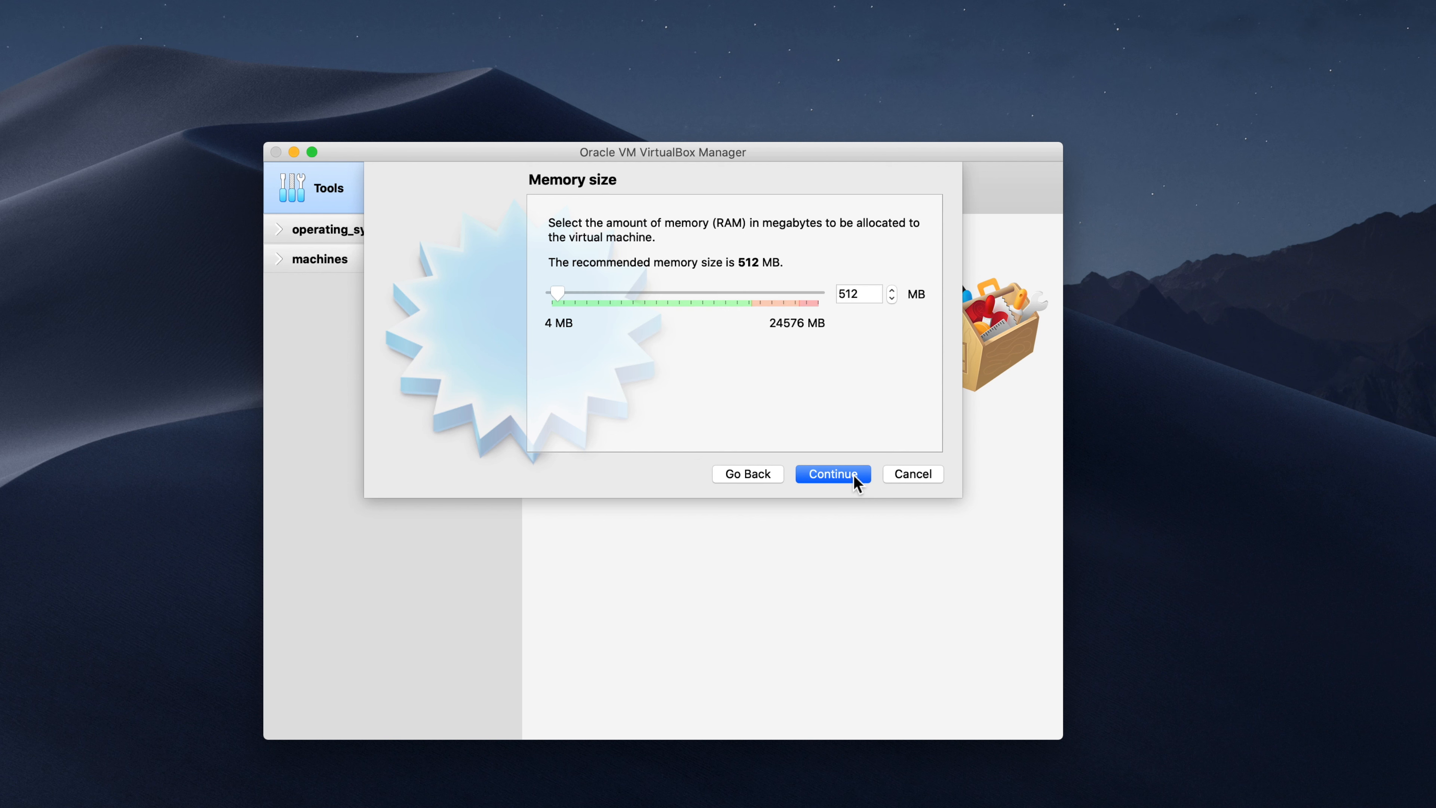
{"action": "double_click", "coordinate": [864, 293]}
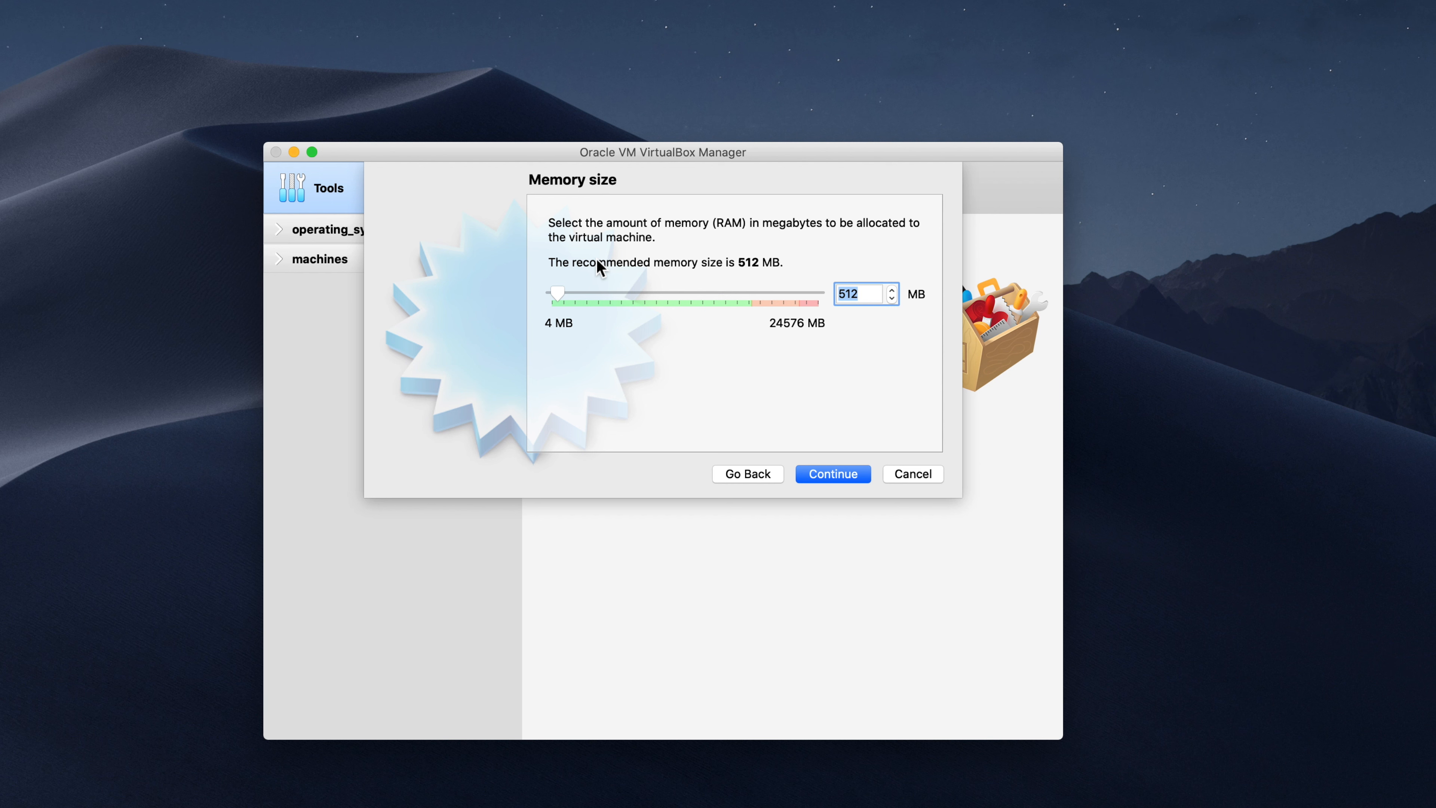
{"action": "type", "text": "128"}
{"action": "left_click", "coordinate": [840, 475]}
{"action": "left_click", "coordinate": [840, 473]}
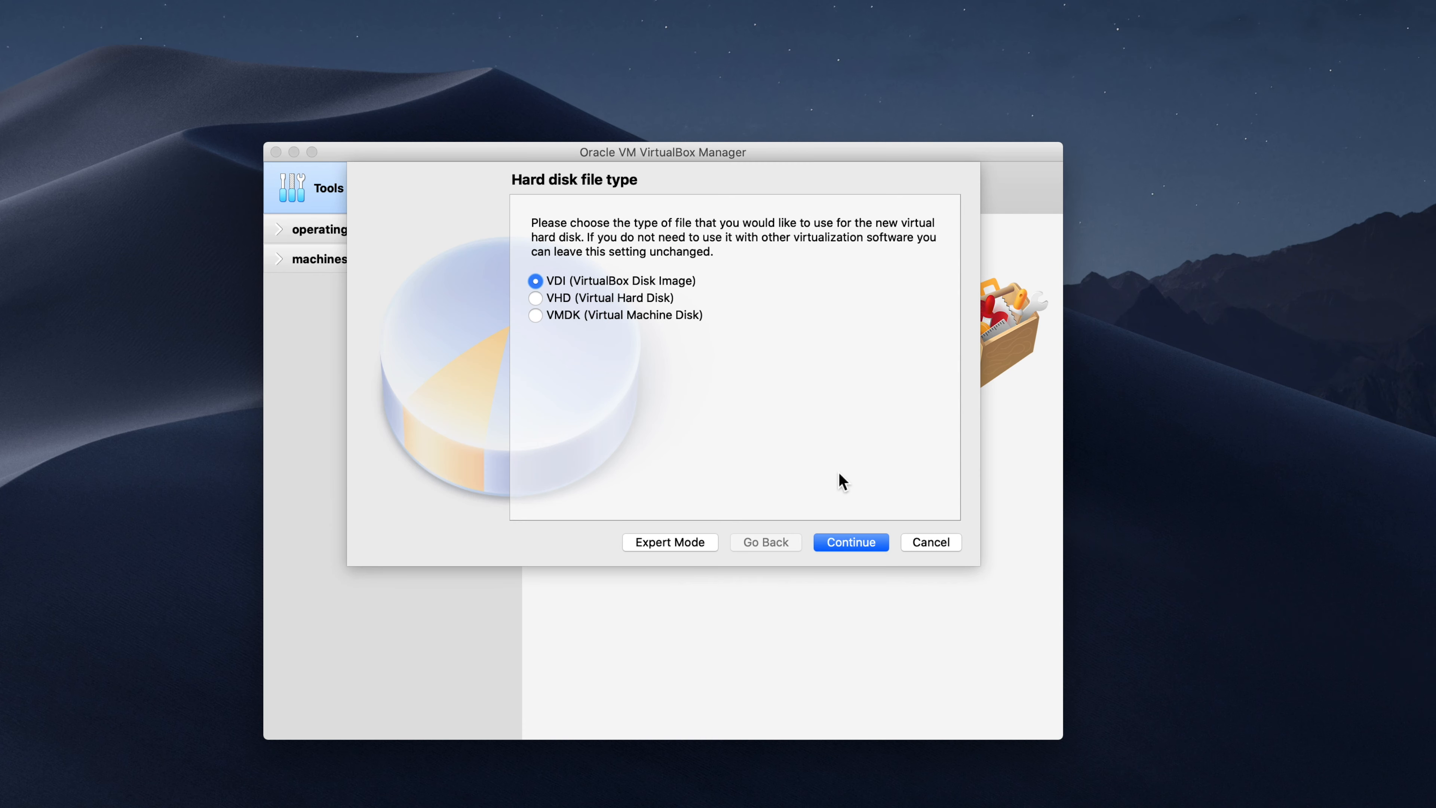
{"action": "left_click", "coordinate": [843, 543]}
{"action": "left_click", "coordinate": [843, 543]}
{"action": "left_click", "coordinate": [846, 544]}
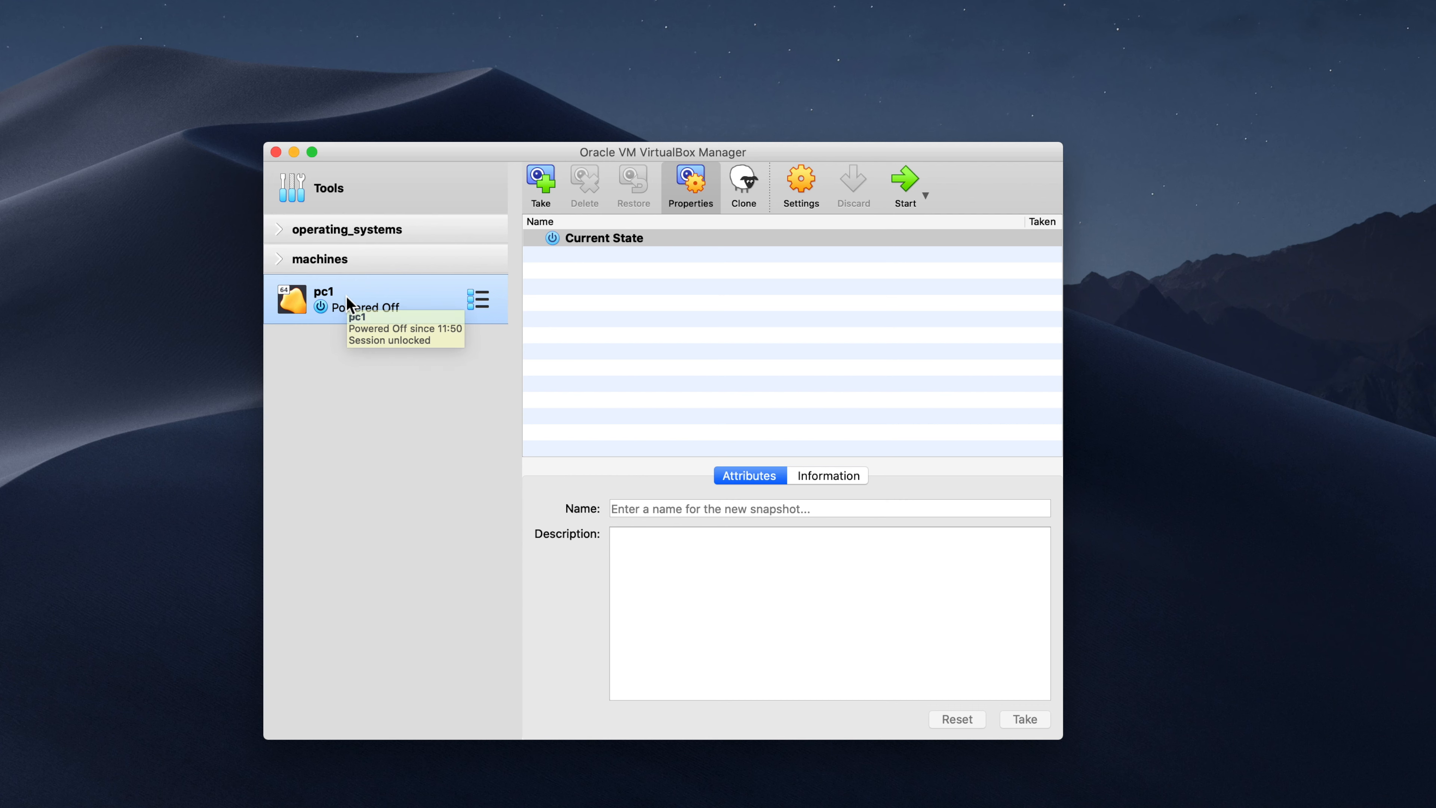
Step: Start pc1 from alpine-virt-3.19.1-x86_64.iso and dismiss both notification banners
{"action": "double_click", "coordinate": [345, 295]}
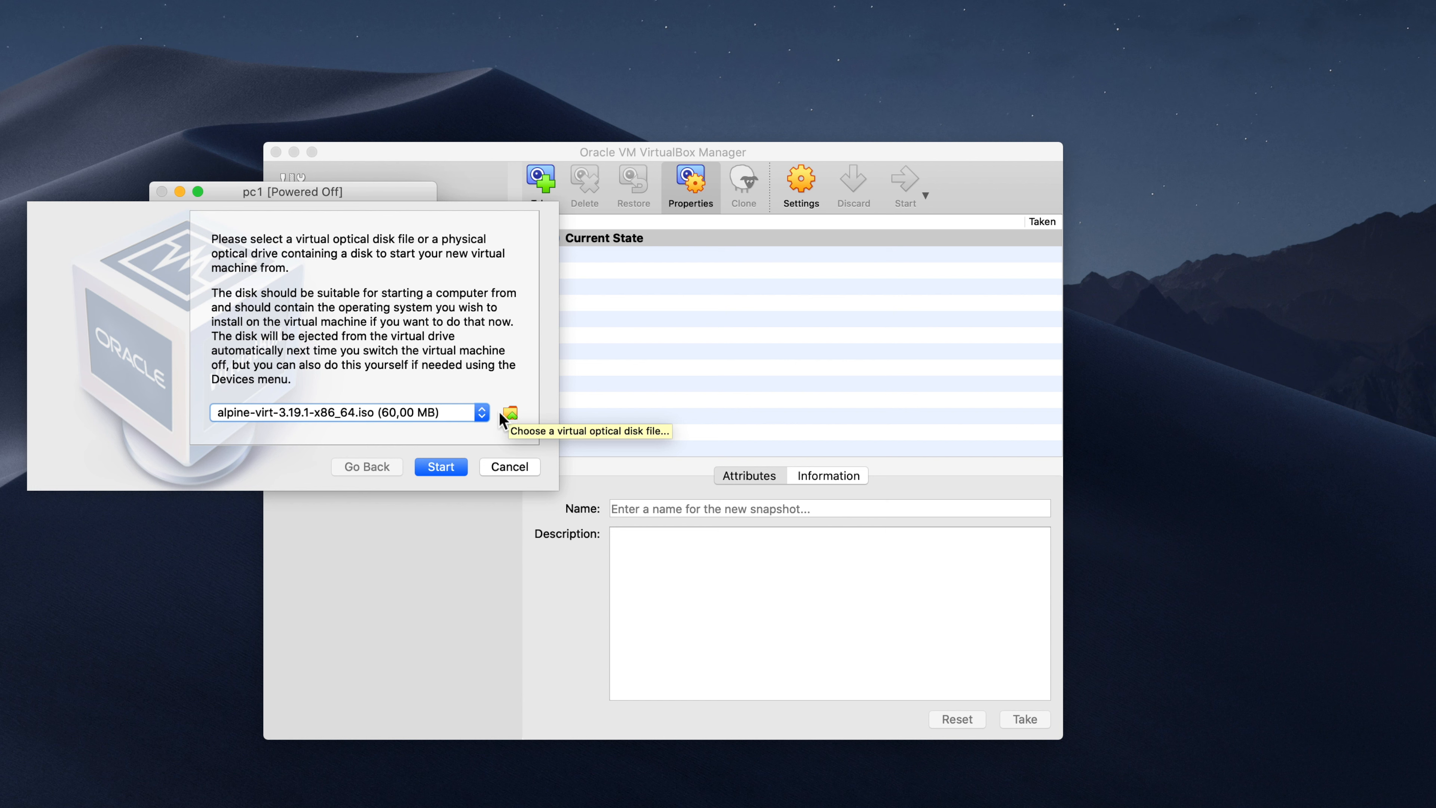
{"action": "left_click", "coordinate": [439, 468]}
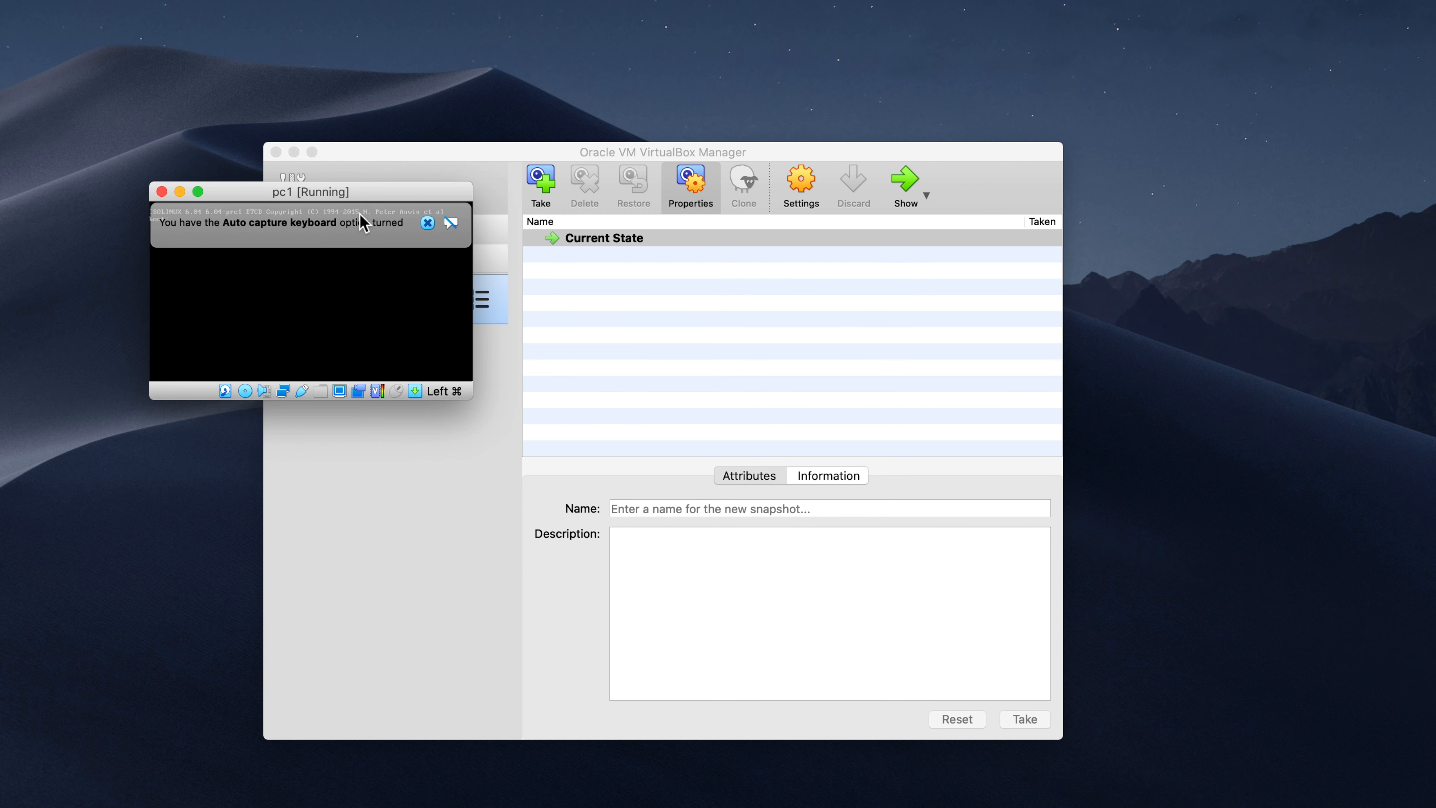
{"action": "left_click", "coordinate": [679, 269]}
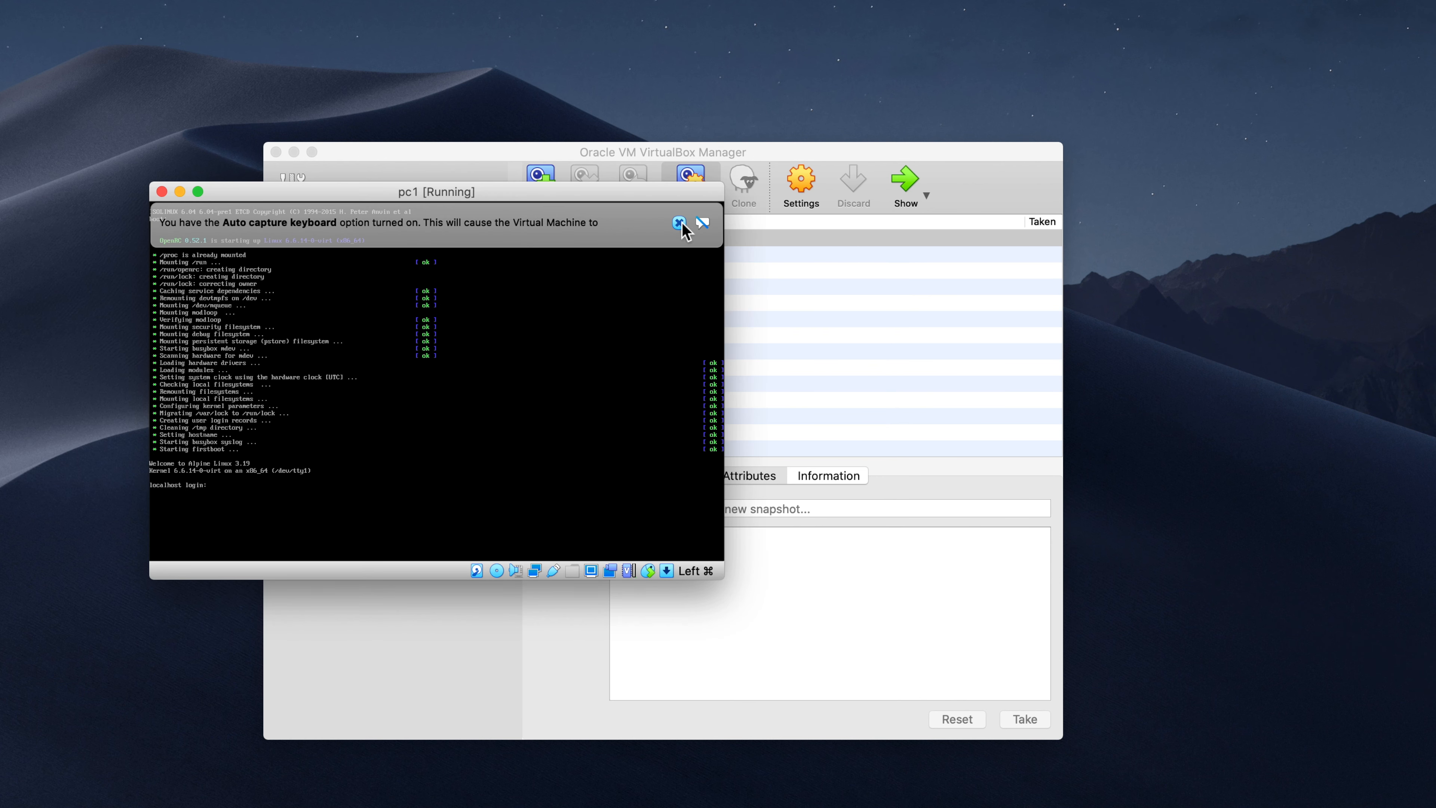
{"action": "left_click", "coordinate": [680, 223]}
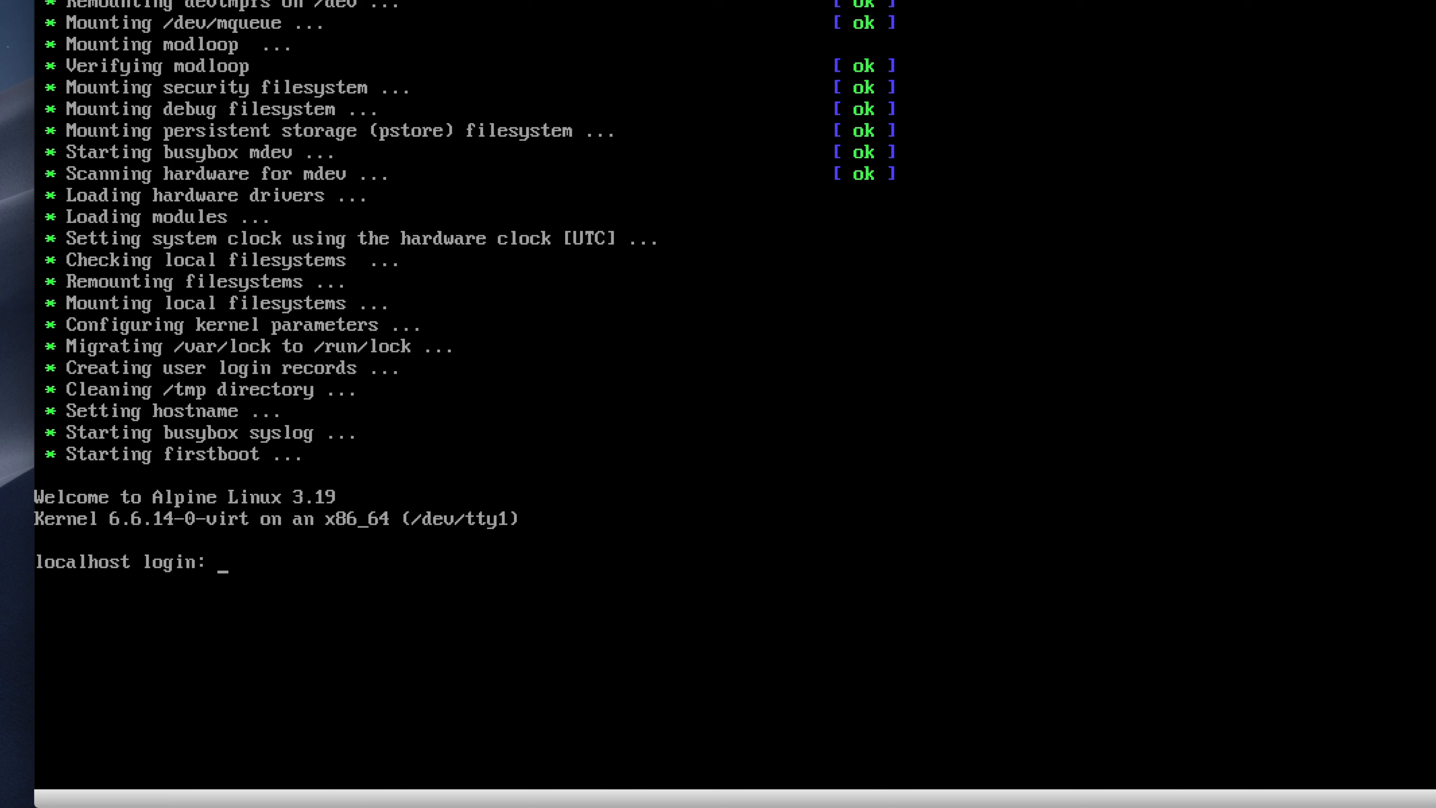
Step: Log in as root and begin typing the setup-alpine command
{"action": "type", "text": "root"}
{"action": "key", "text": "Return"}
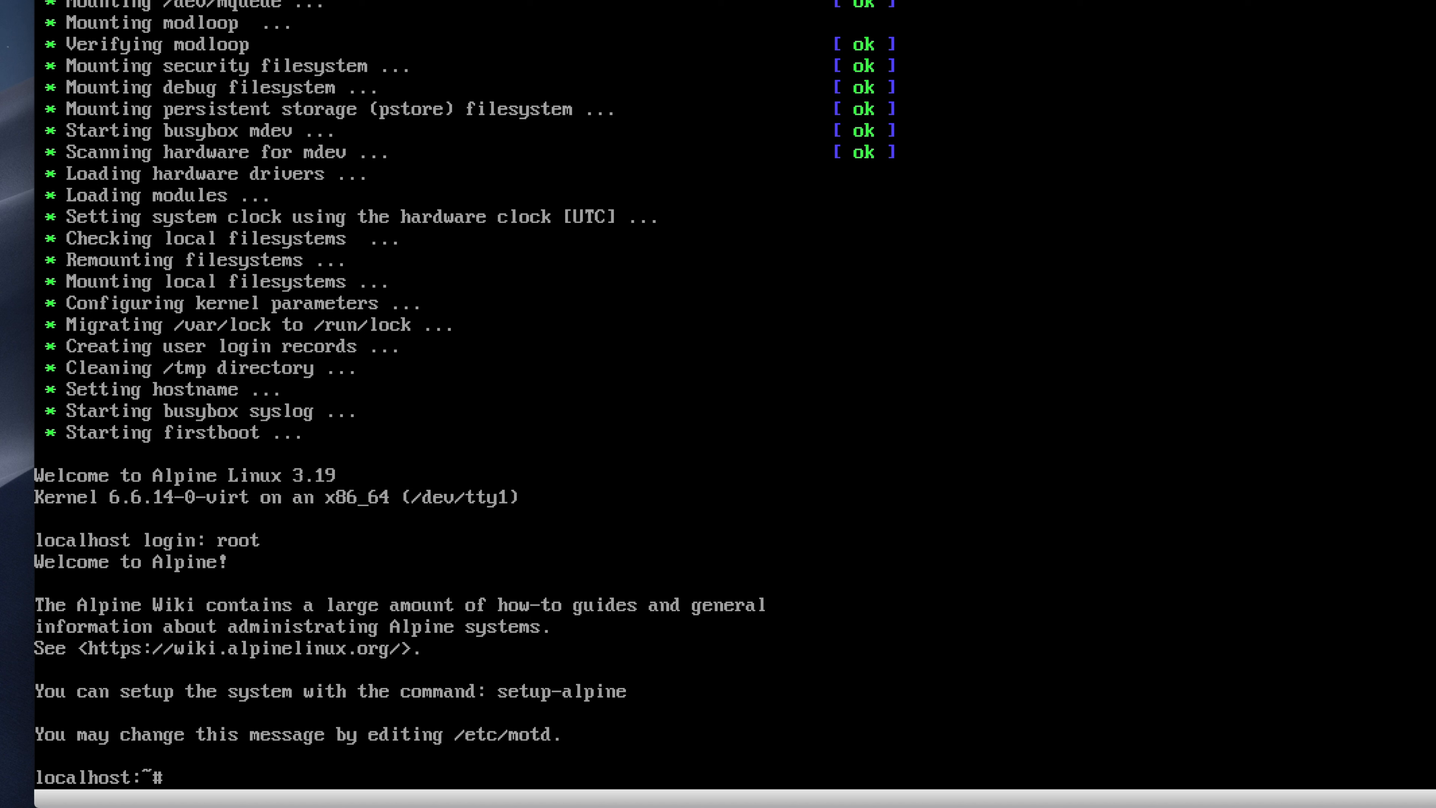
{"action": "type", "text": "setup-"}
Step: Run setup-alpine and choose the es keyboard layout and es variant
{"action": "type", "text": "alpine"}
{"action": "key", "text": "Return"}
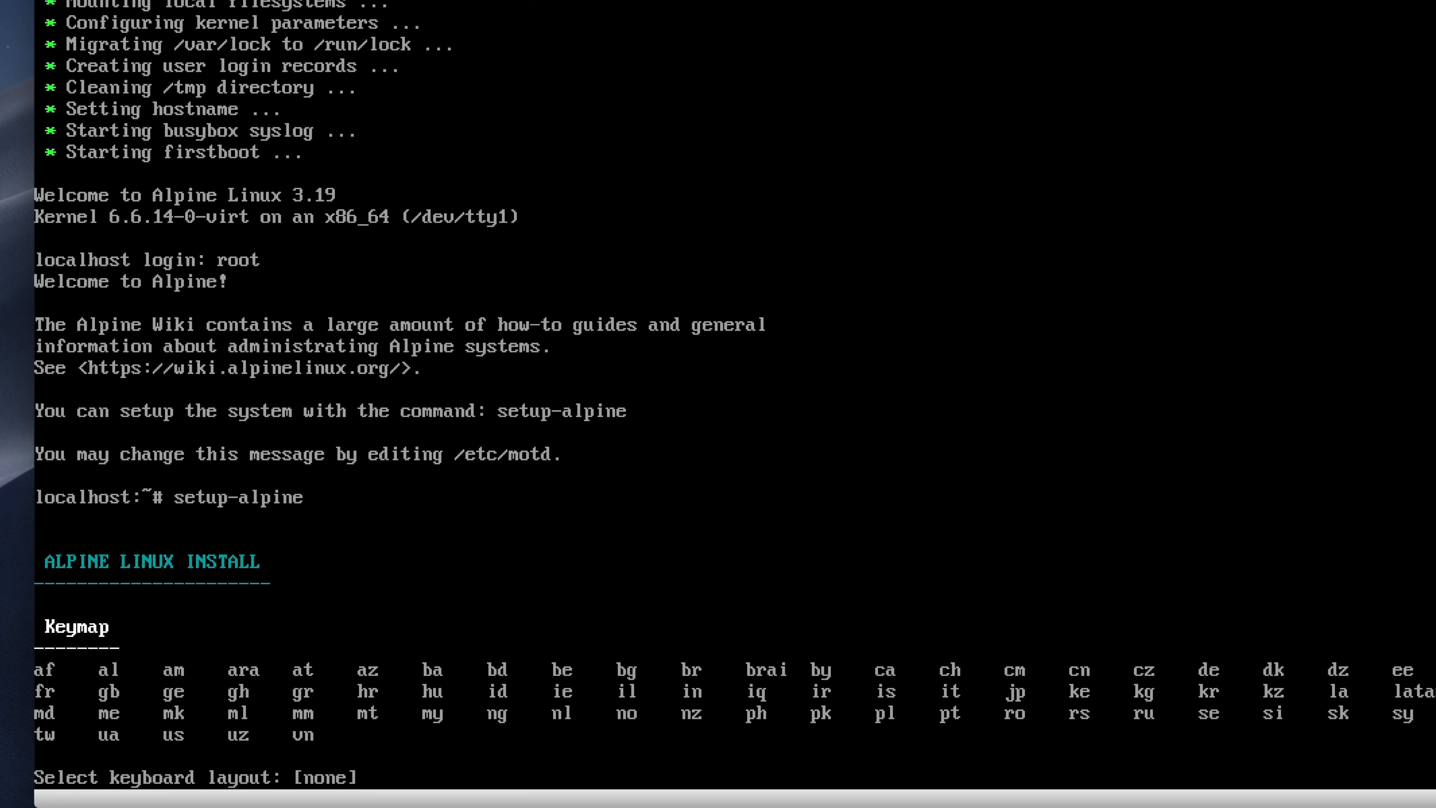
{"action": "type", "text": "es"}
{"action": "key", "text": "Return"}
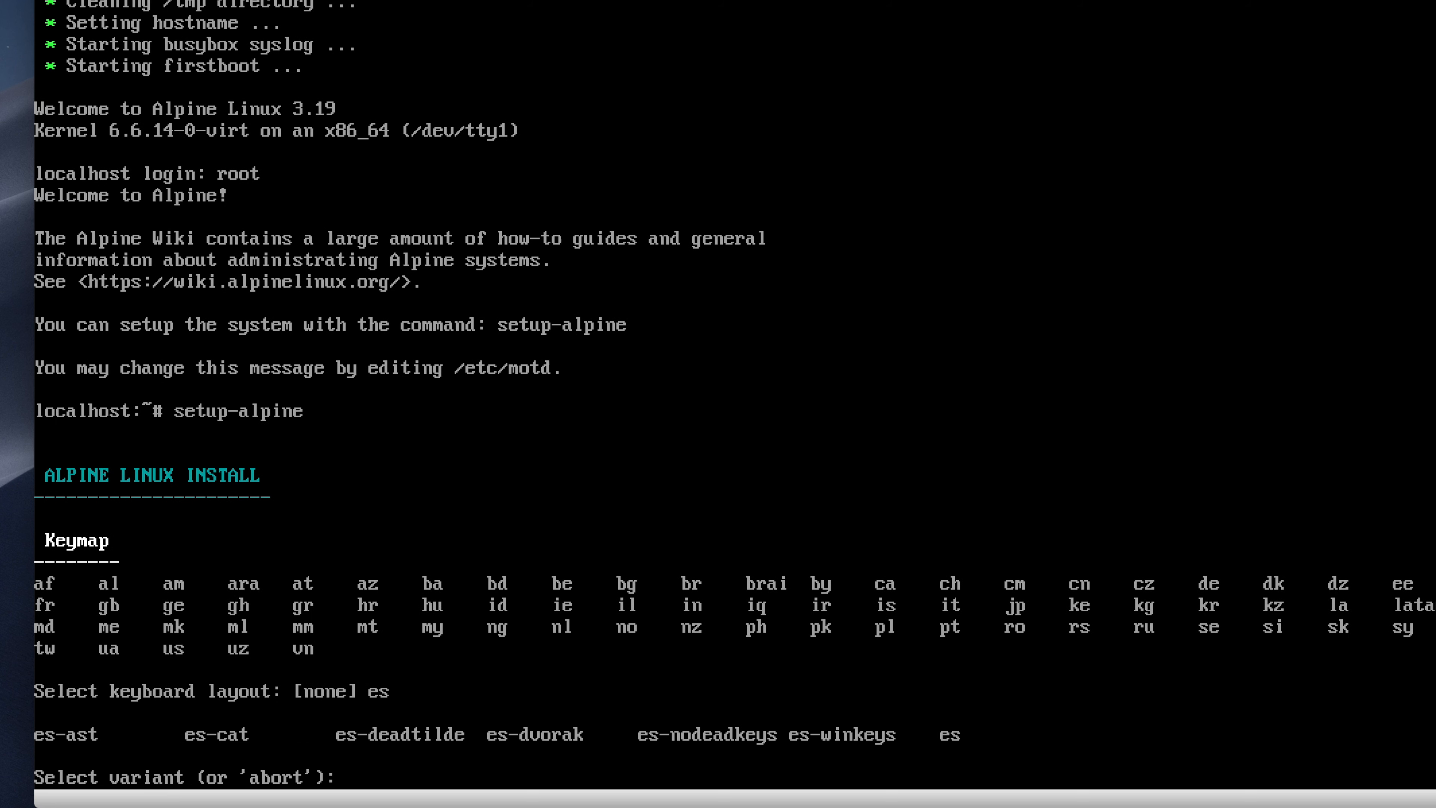
{"action": "type", "text": "es"}
{"action": "key", "text": "Return"}
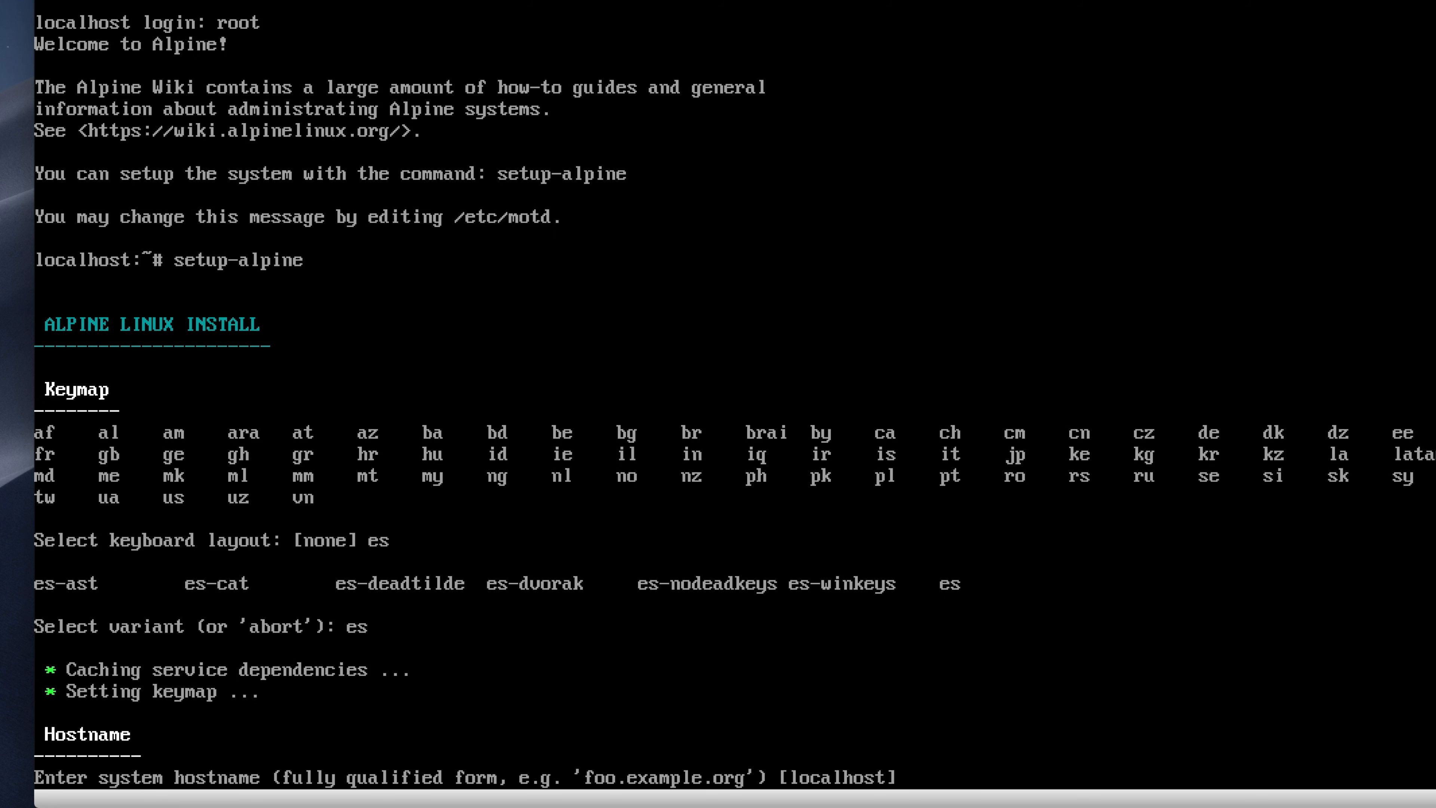
Step: Accept default hostname and dhcp on eth0, set root password, timezone Europe/Madrid
{"action": "key", "text": "Return"}
{"action": "key", "text": "Return"}
{"action": "key", "text": "Return"}
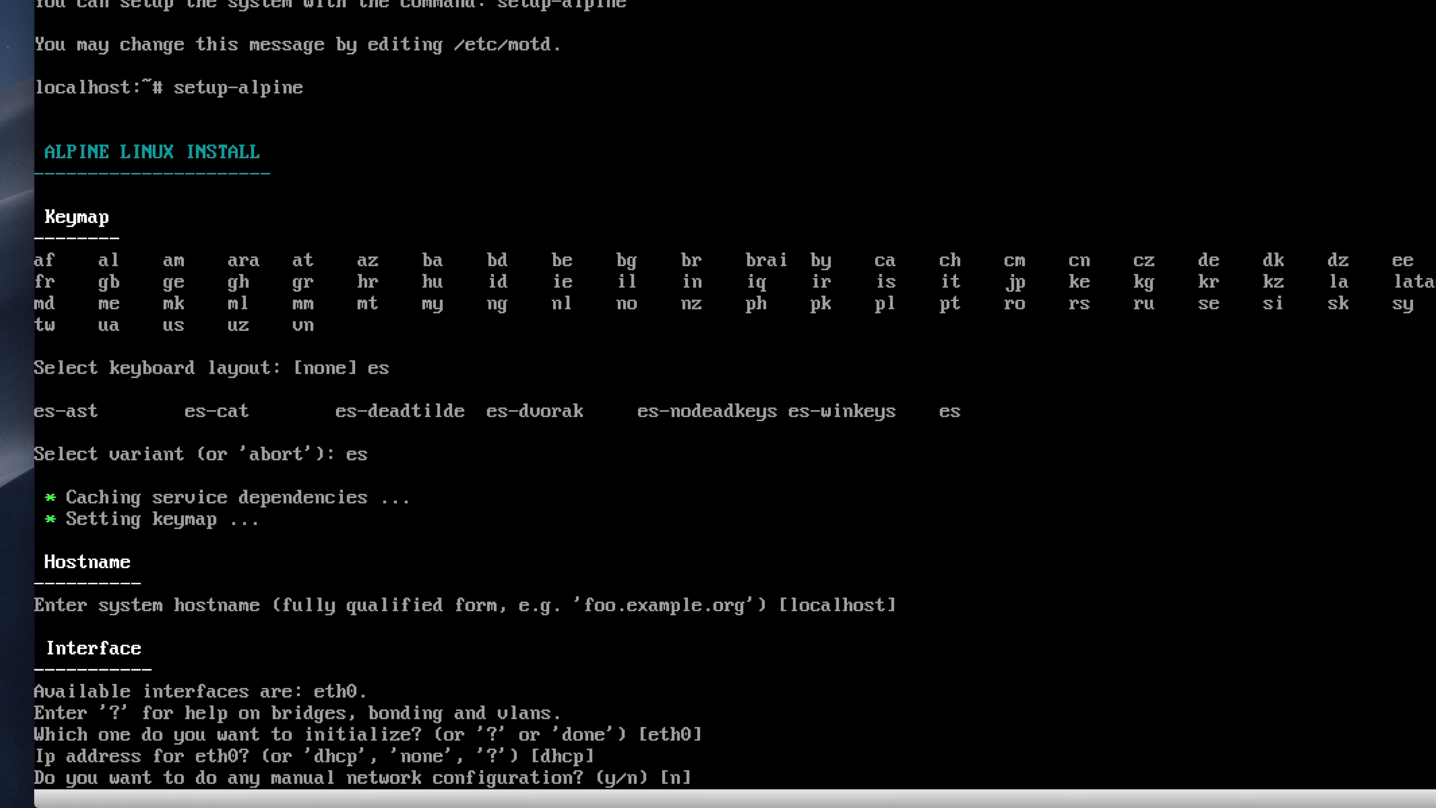
{"action": "type", "text": "n"}
{"action": "key", "text": "Return"}
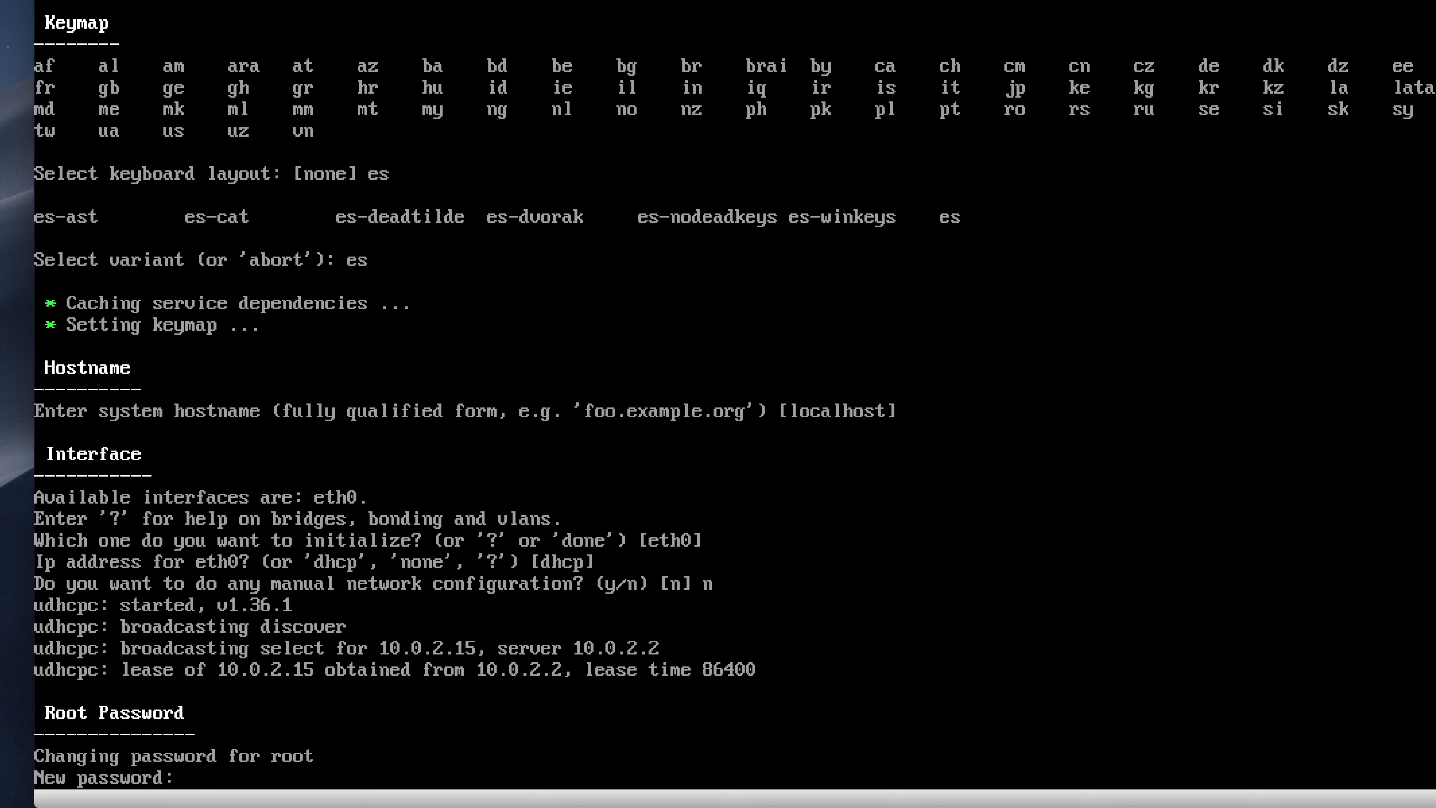
{"action": "key", "text": "Return"}
{"action": "key", "text": "Return"}
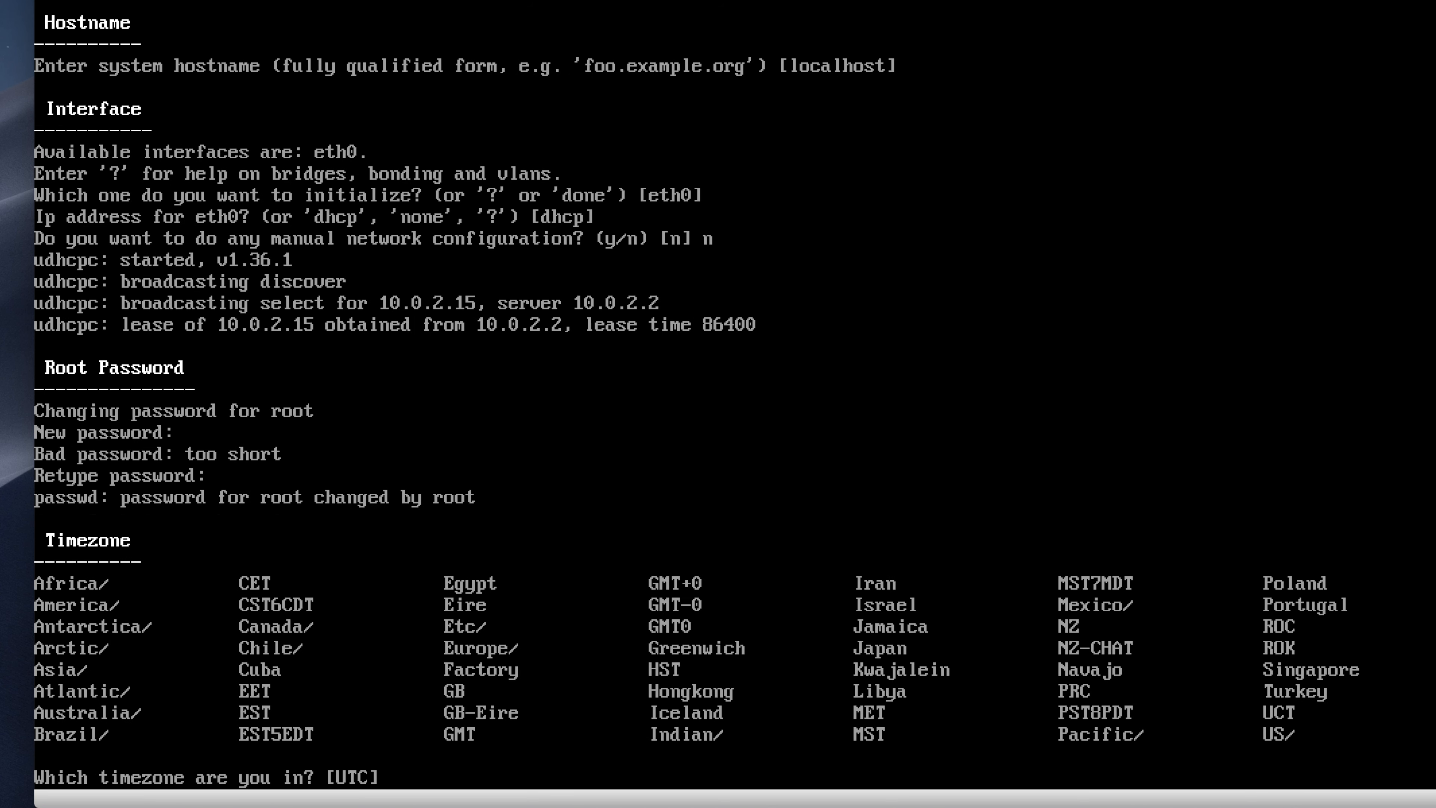
{"action": "type", "text": "Europe/Madrid"}
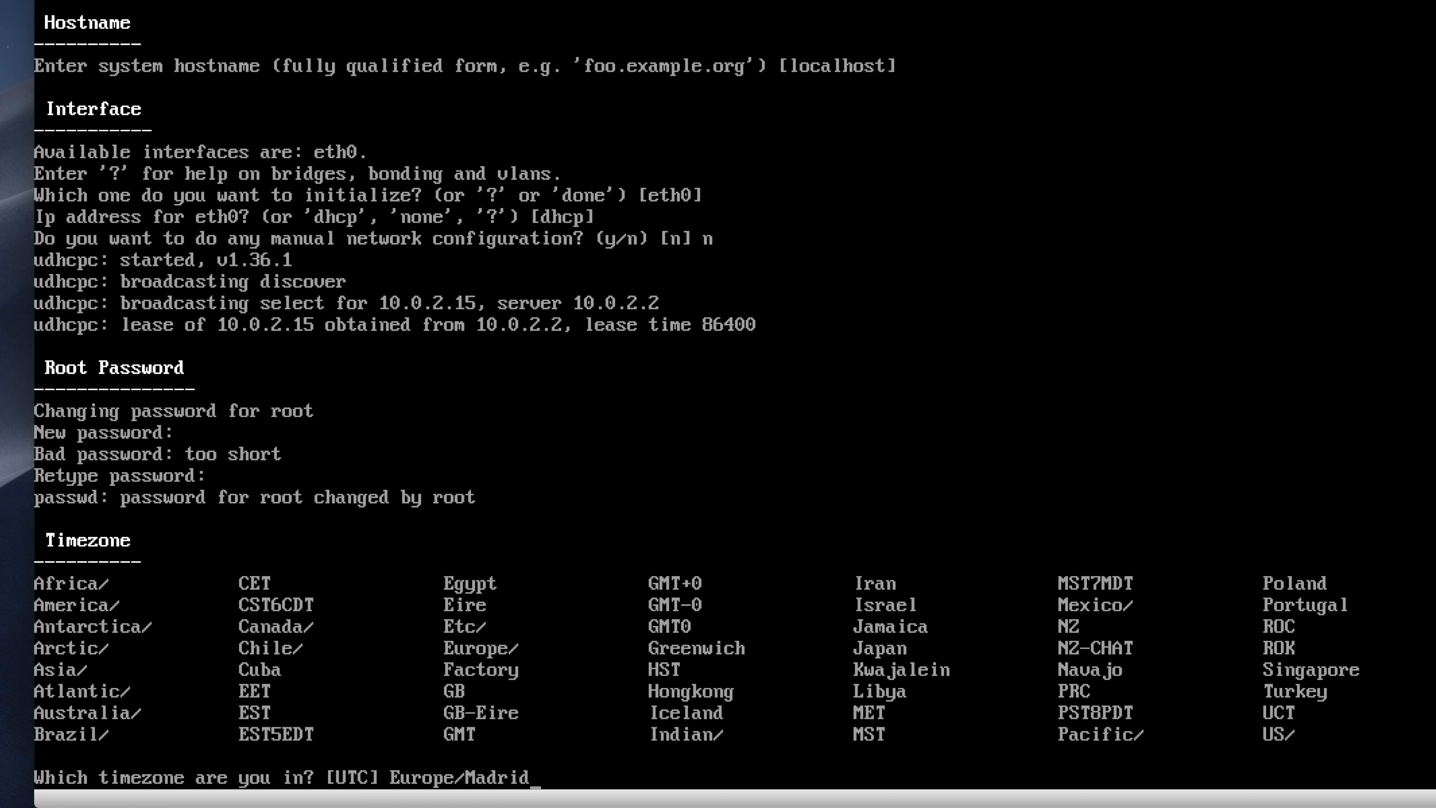
{"action": "key", "text": "Return"}
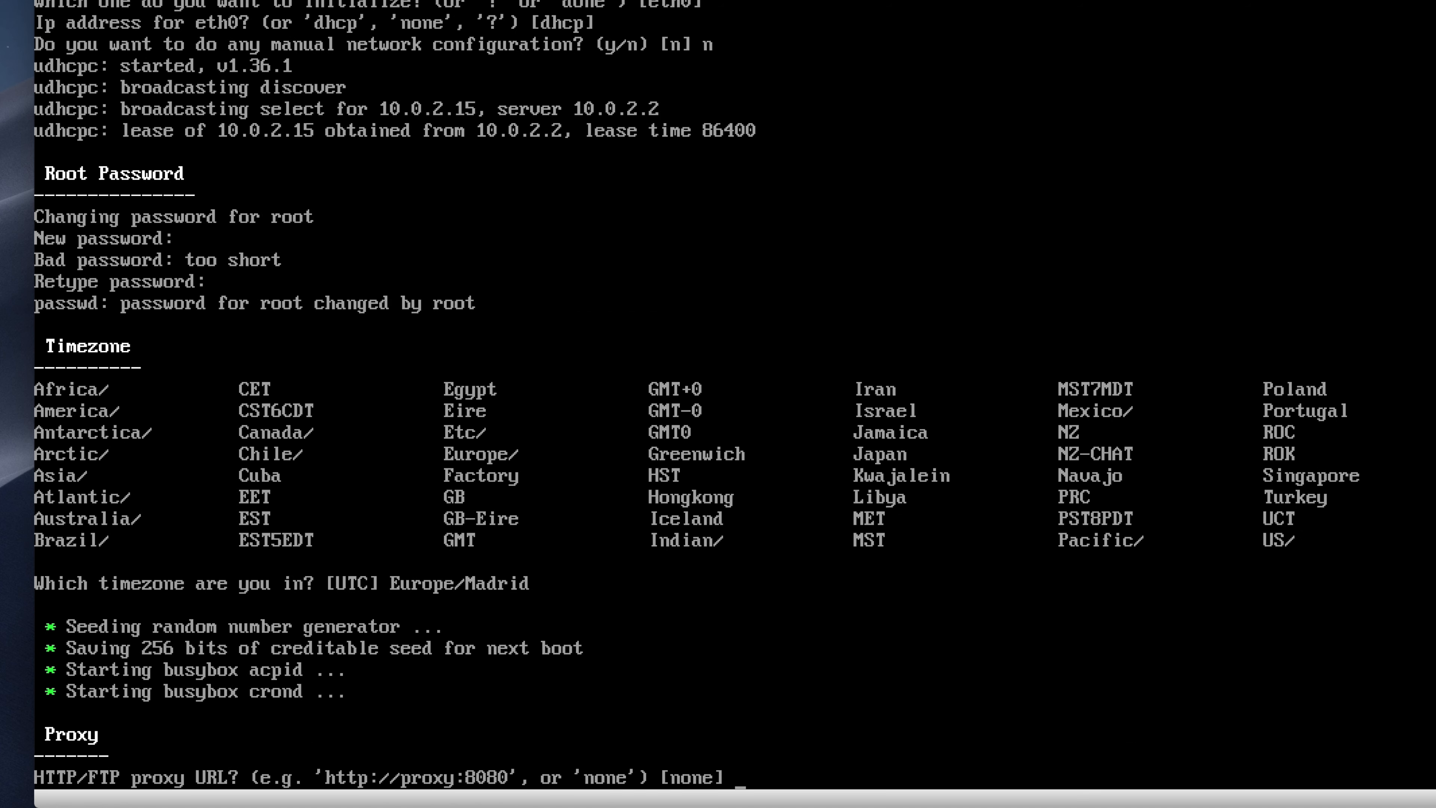
Step: Use no proxy, busybox as NTP client, and the first package mirror
{"action": "key", "text": "Return"}
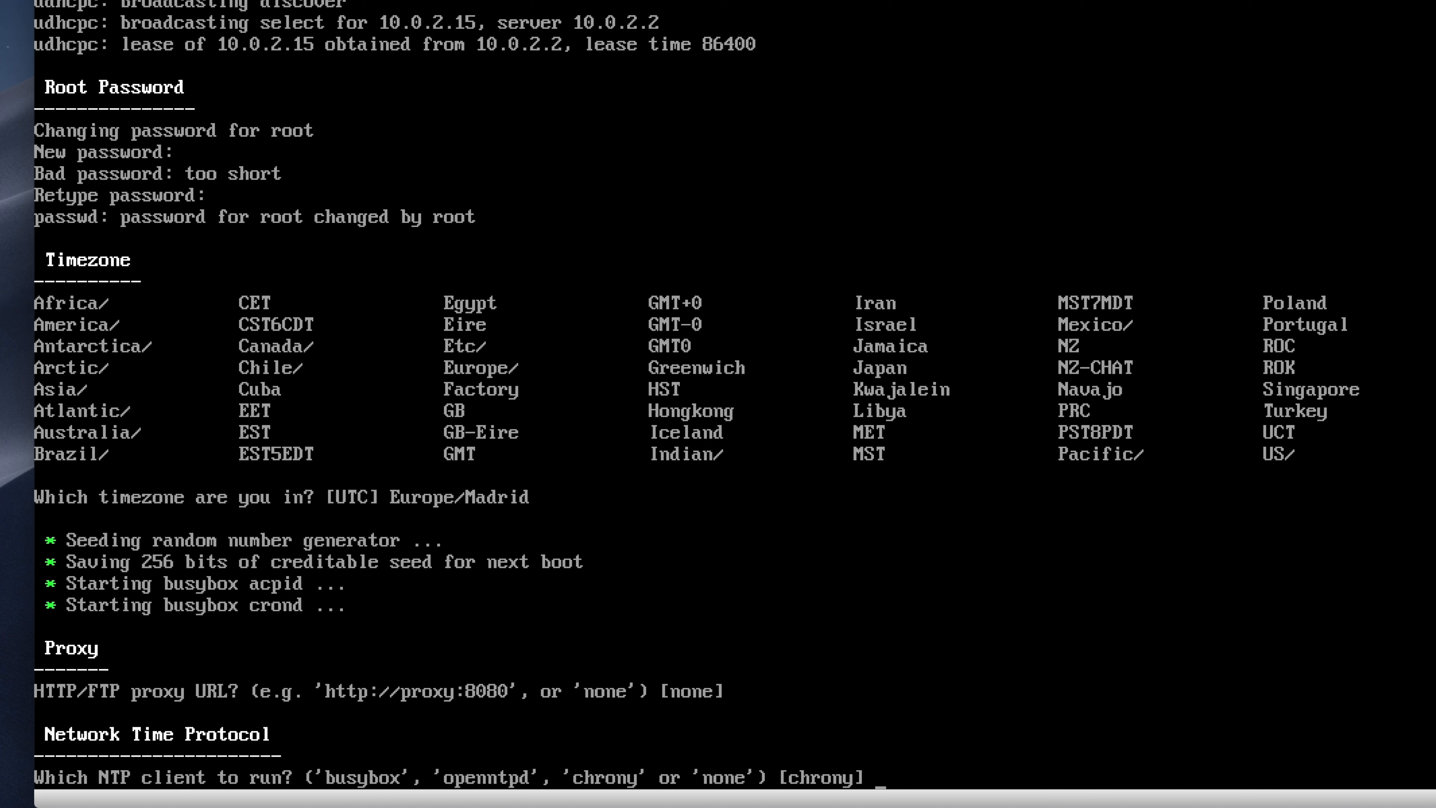
{"action": "type", "text": "busybox"}
{"action": "key", "text": "Return"}
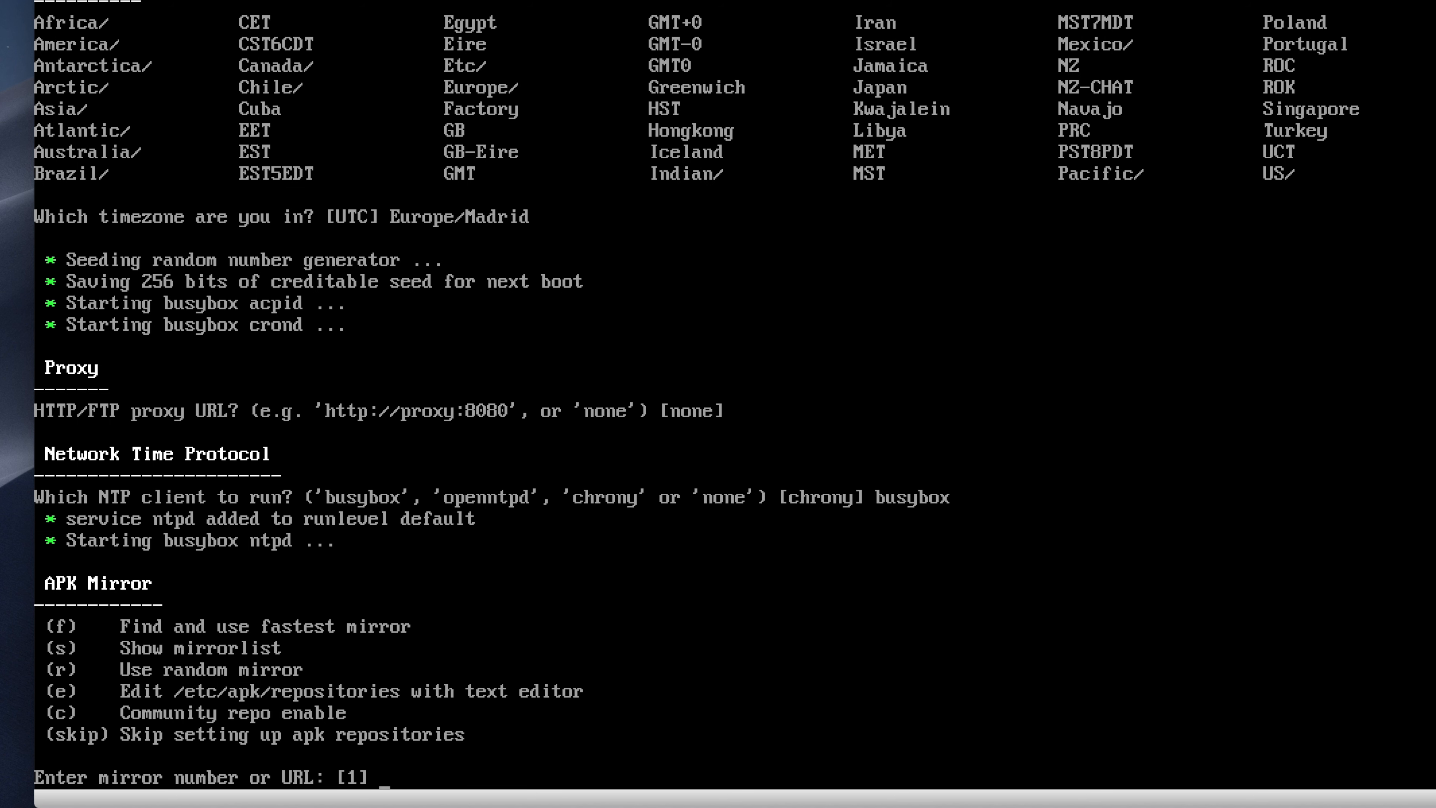
{"action": "key", "text": "Return"}
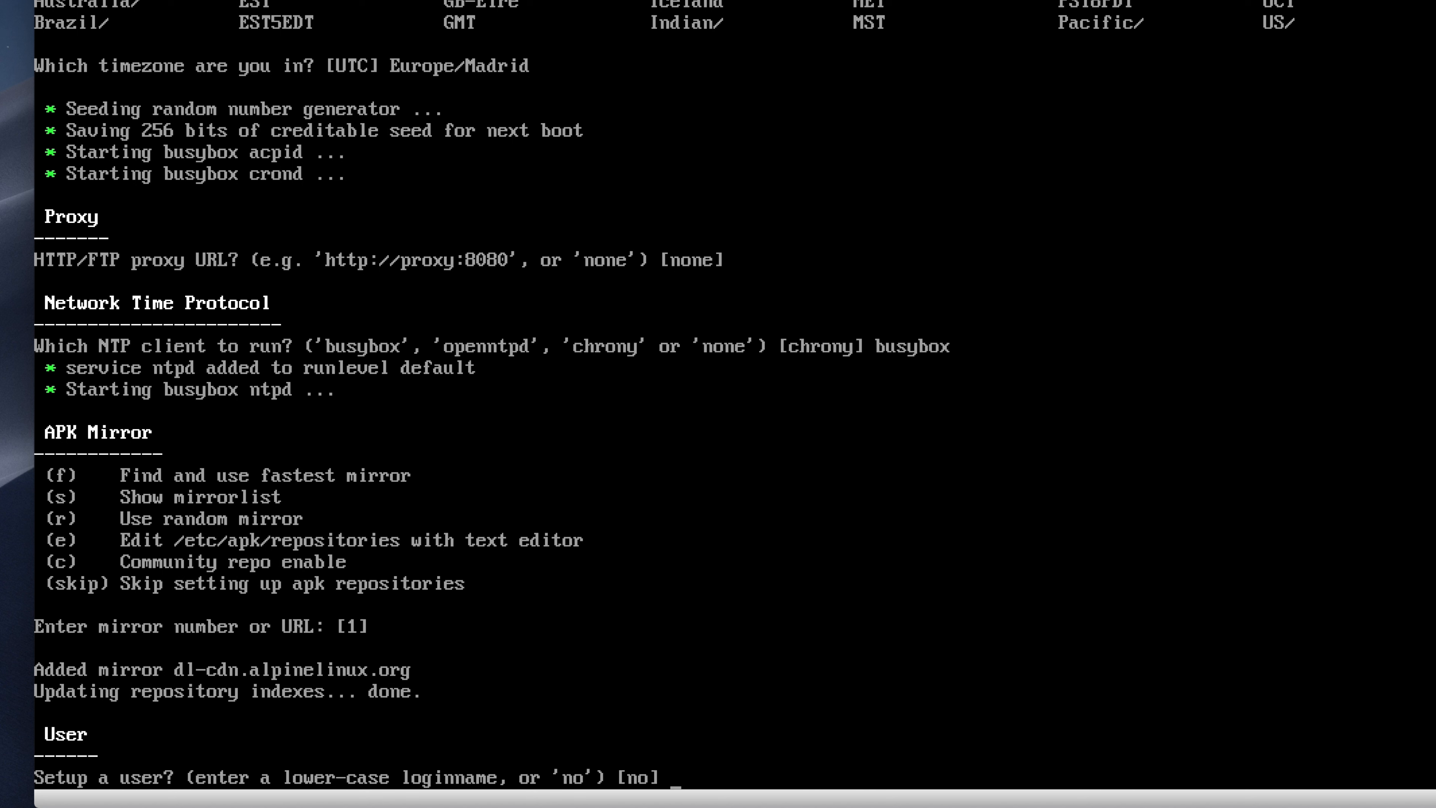
Step: Create user 'linuxservices' with a password and no SSH key; set SSH server to none
{"action": "type", "text": "linuxservices"}
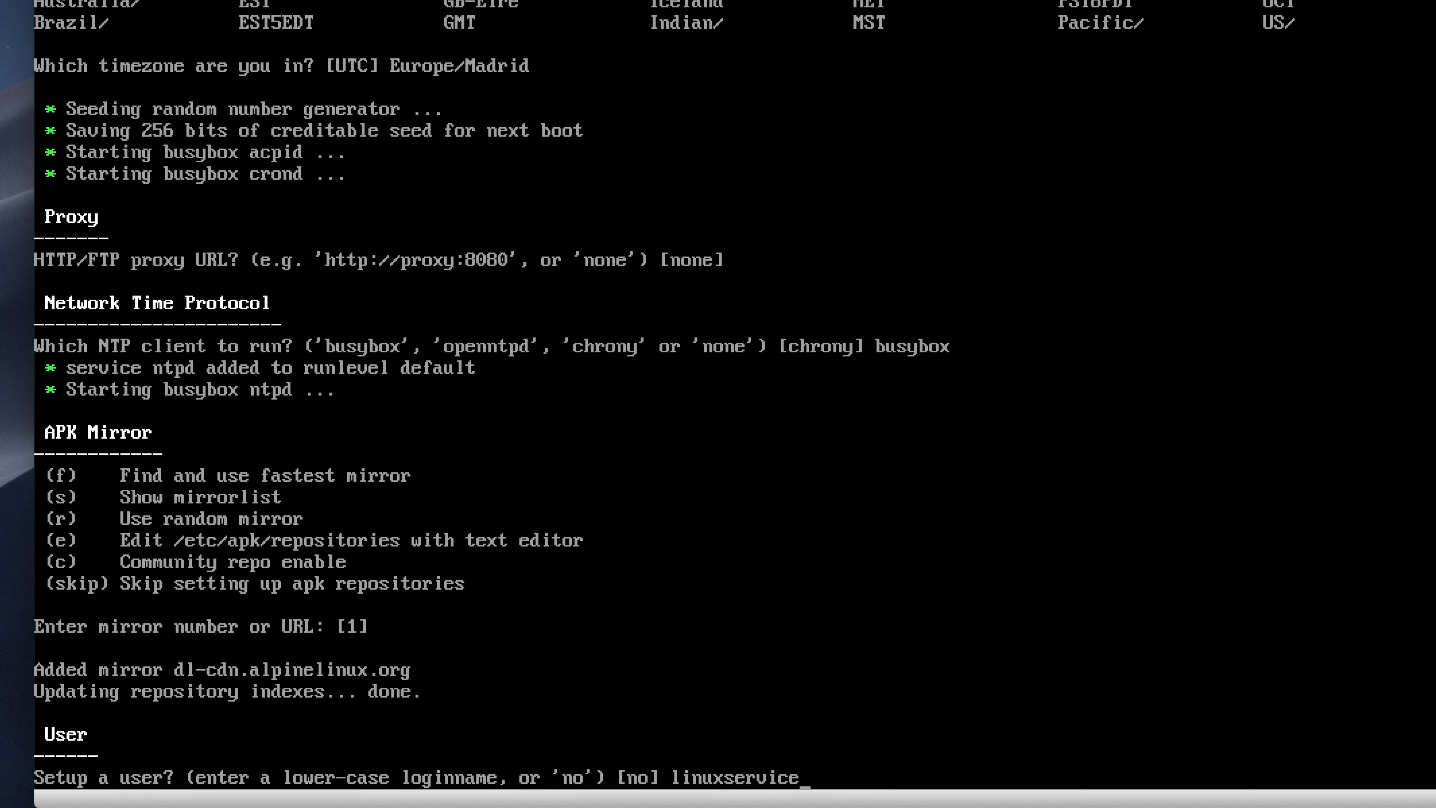
{"action": "key", "text": "Return"}
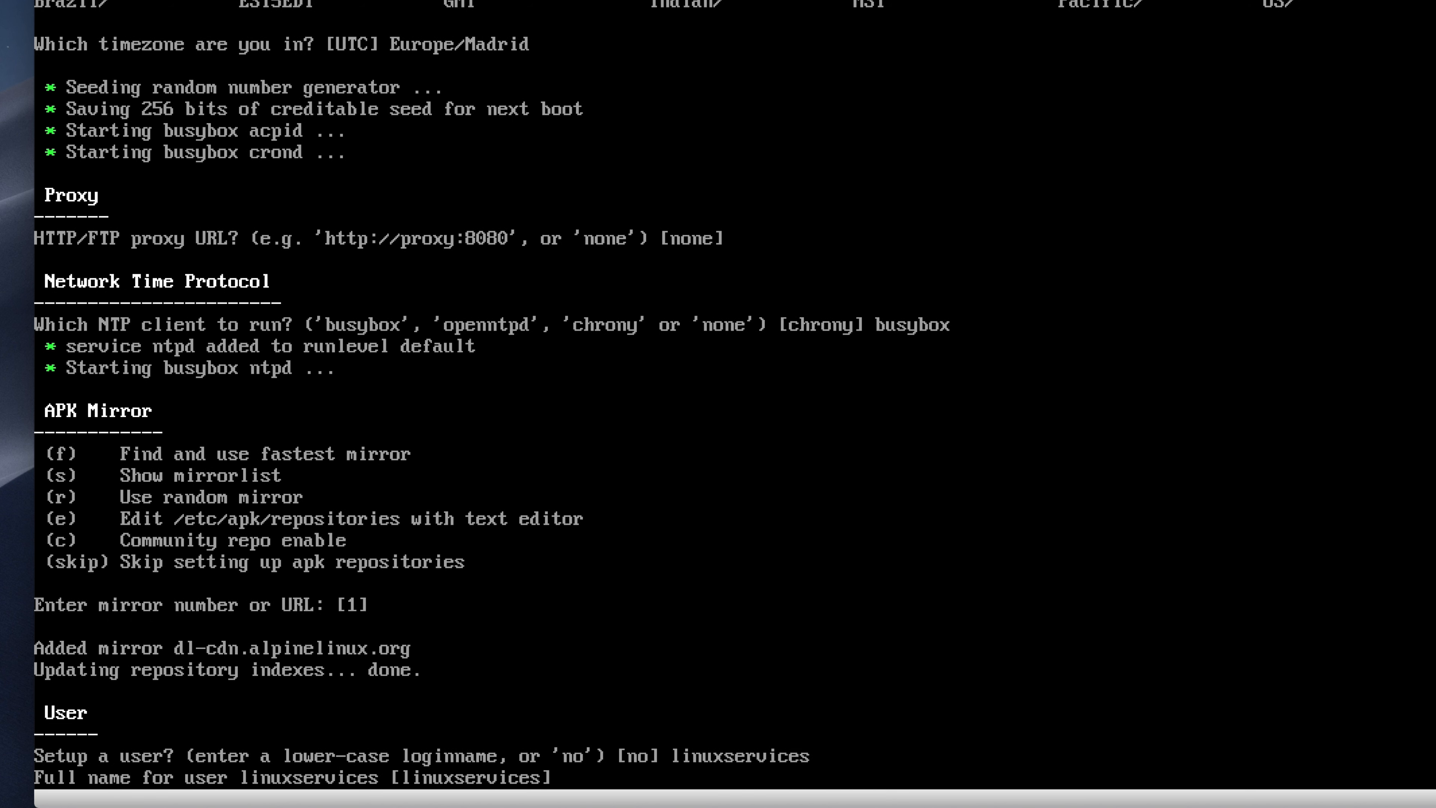
{"action": "key", "text": "Return"}
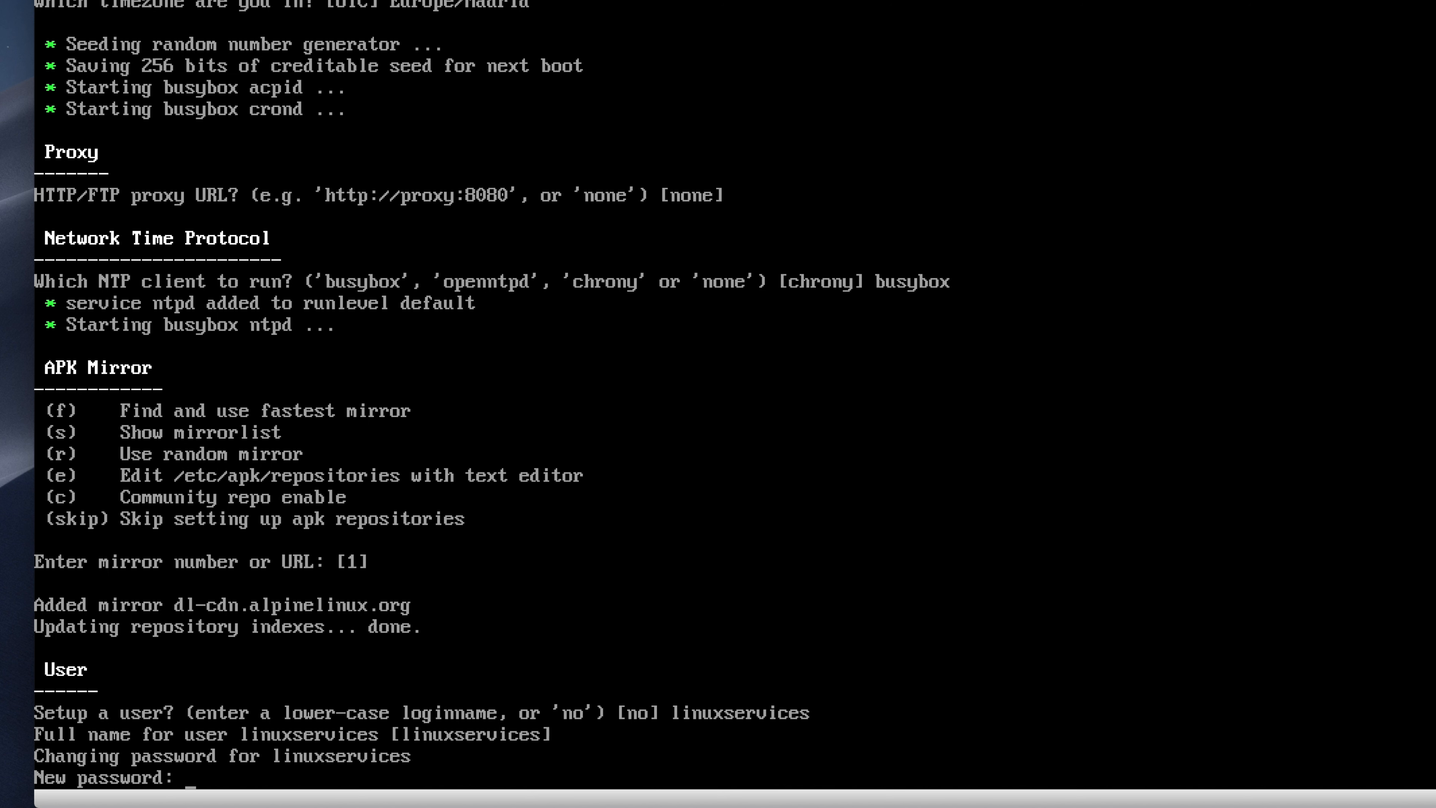
{"action": "key", "text": "Return"}
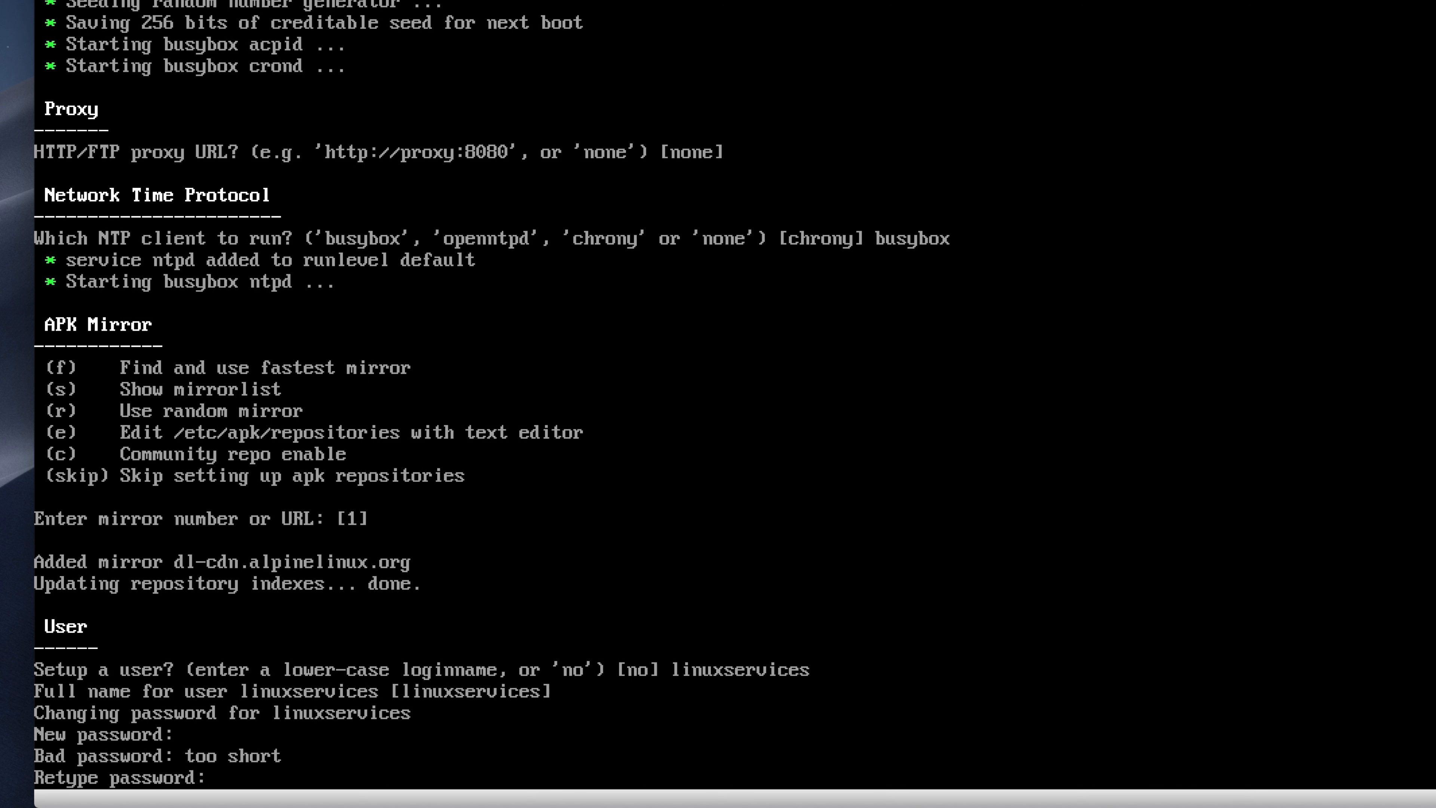
{"action": "key", "text": "Return"}
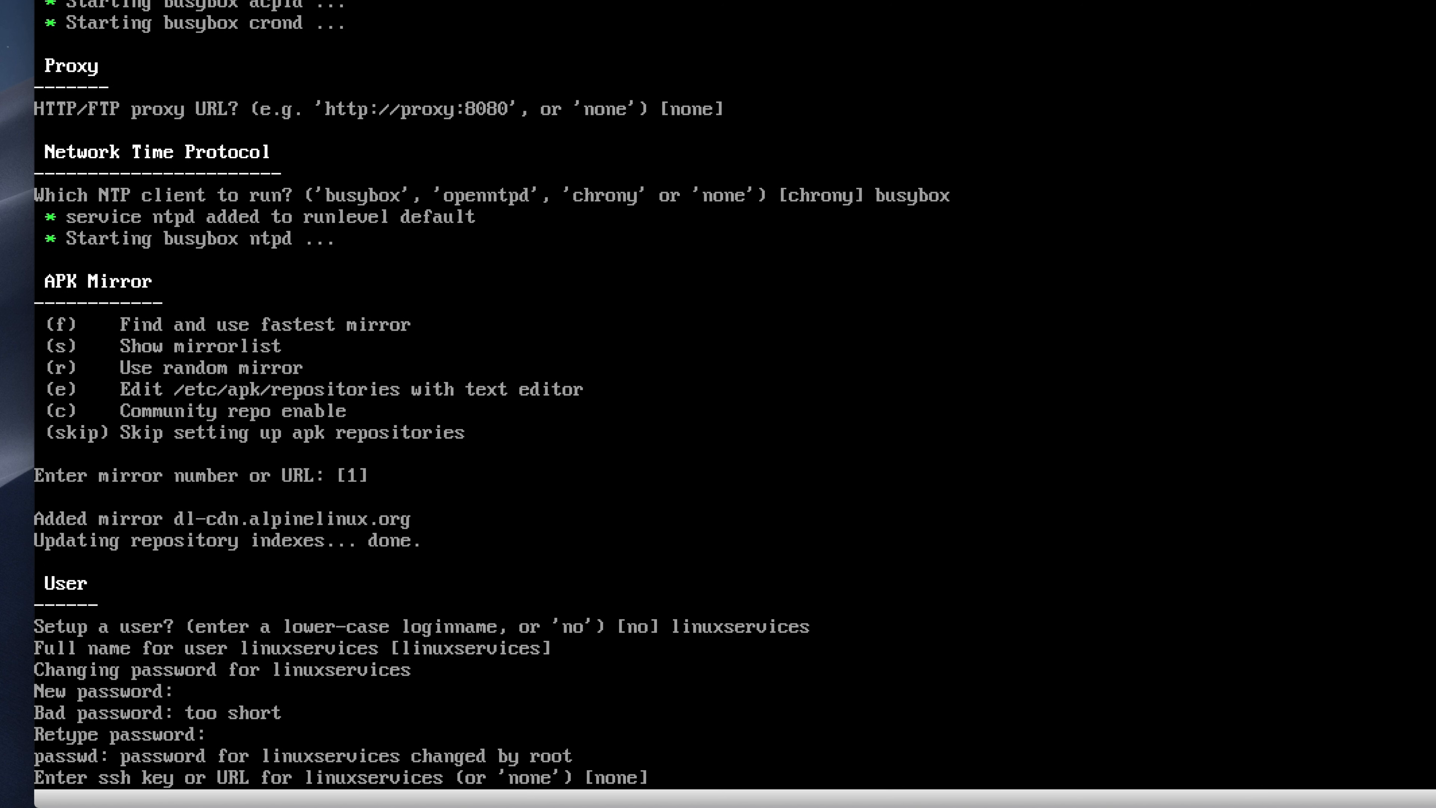
{"action": "key", "text": "Return"}
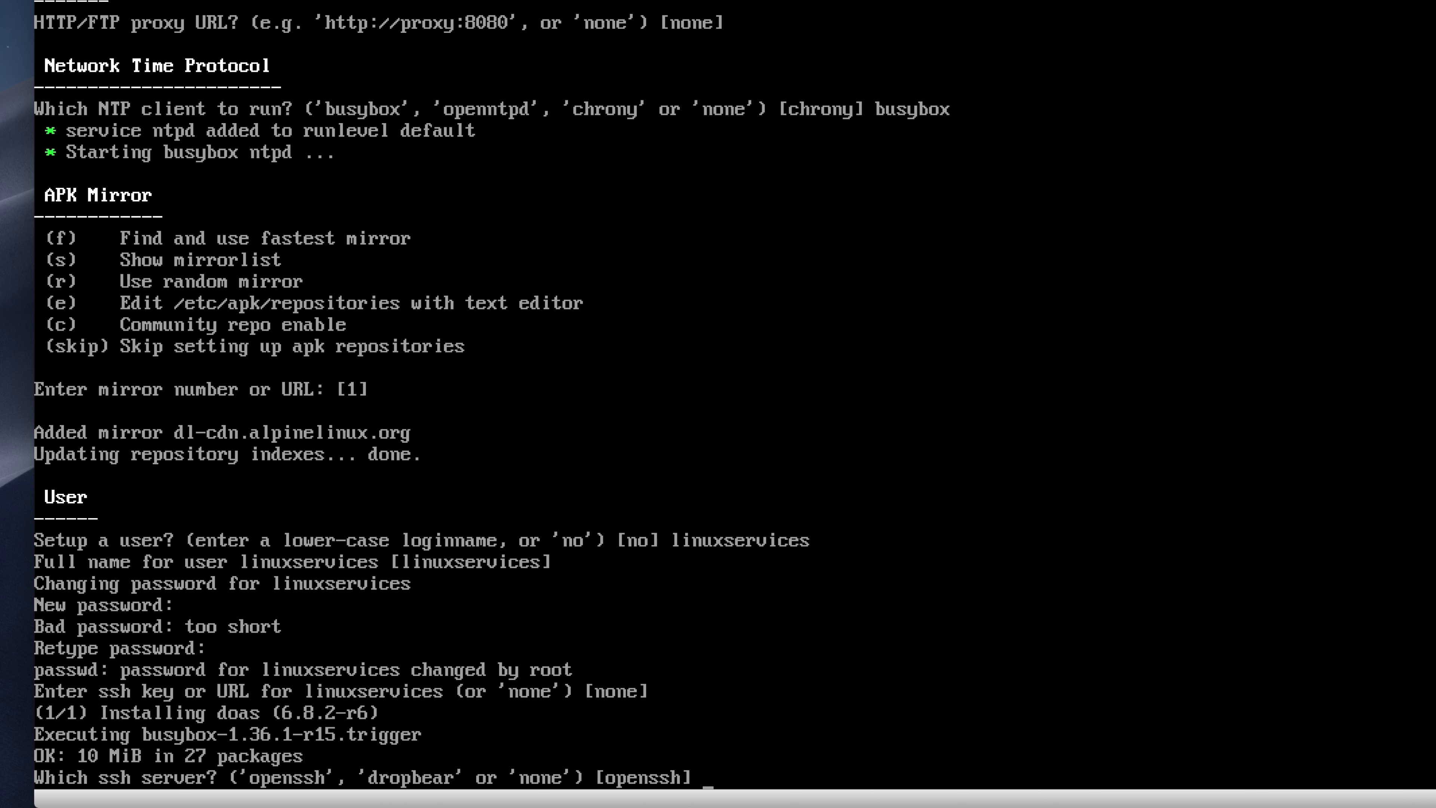
{"action": "type", "text": "none"}
{"action": "key", "text": "Return"}
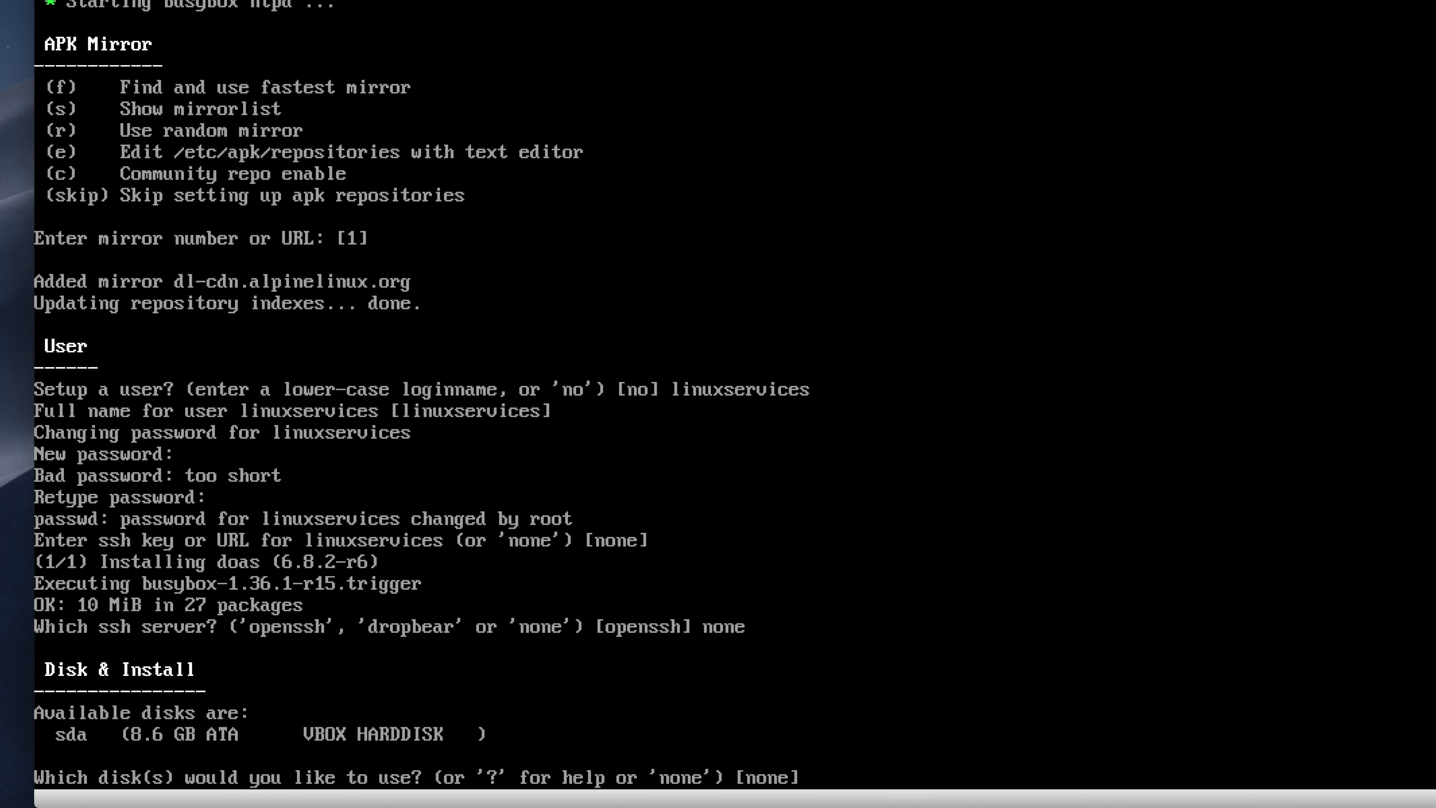
Step: Install Alpine to sda in sys mode, confirming the disk erase, then run poweroff
{"action": "type", "text": "sda"}
{"action": "key", "text": "Return"}
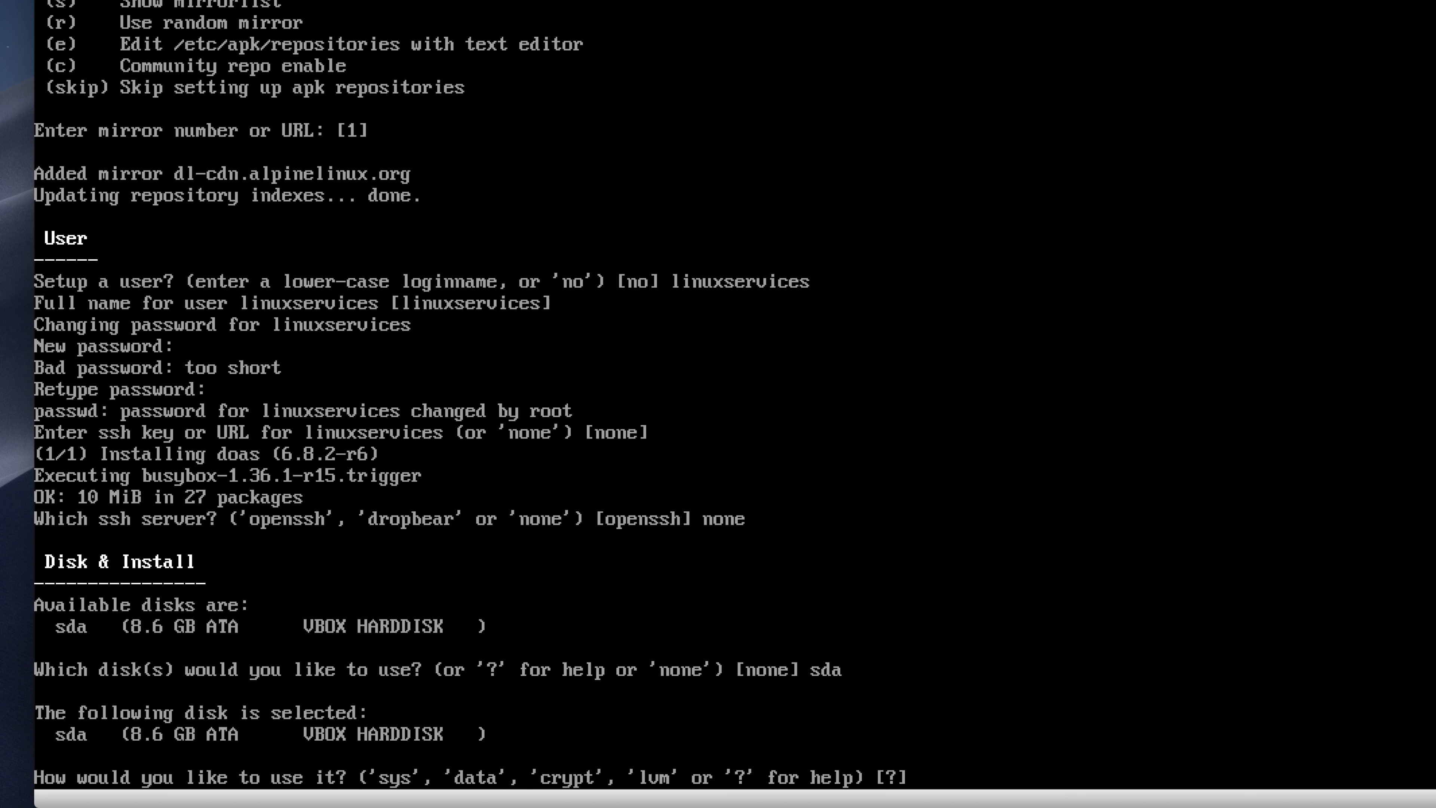
{"action": "type", "text": "sys"}
{"action": "key", "text": "Return"}
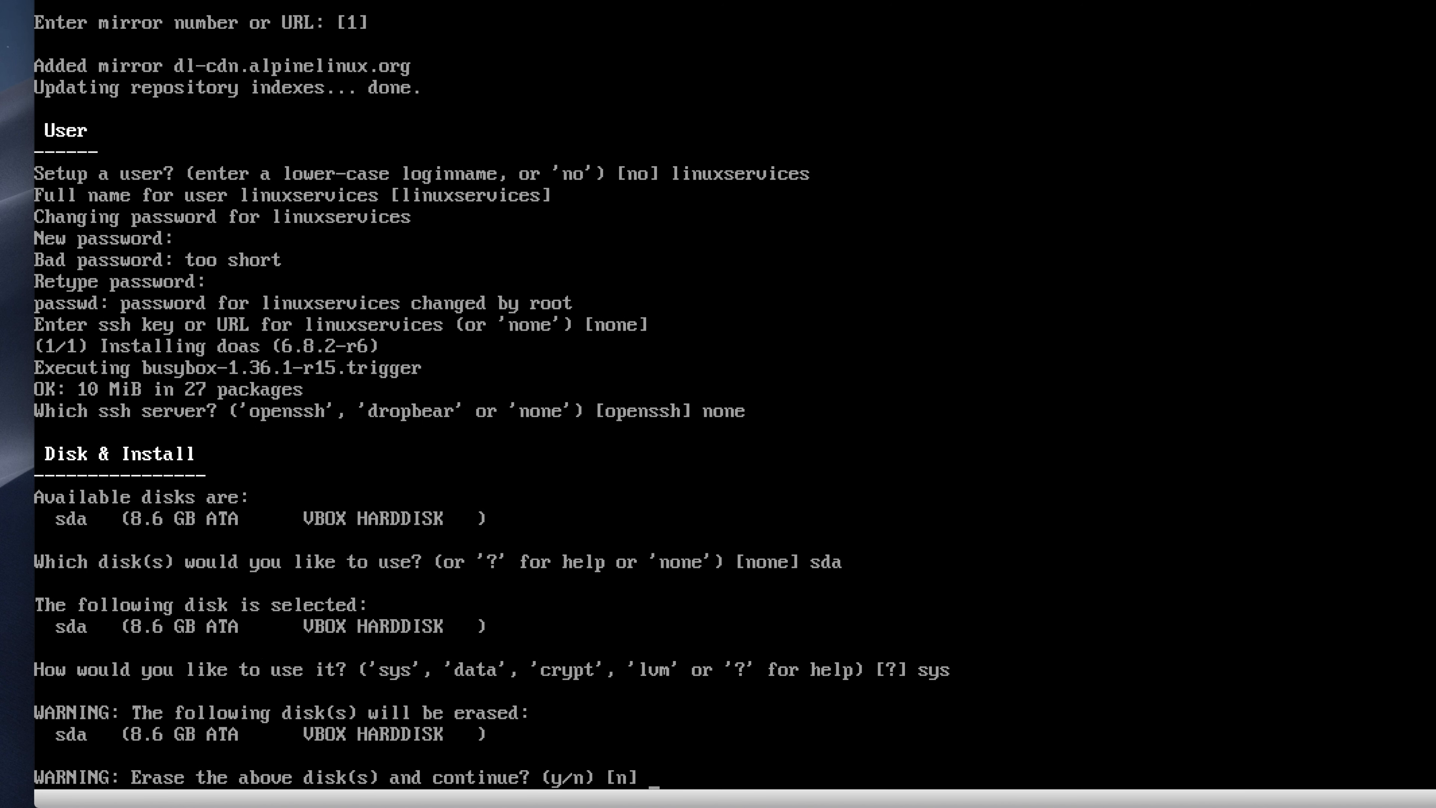
{"action": "type", "text": "y"}
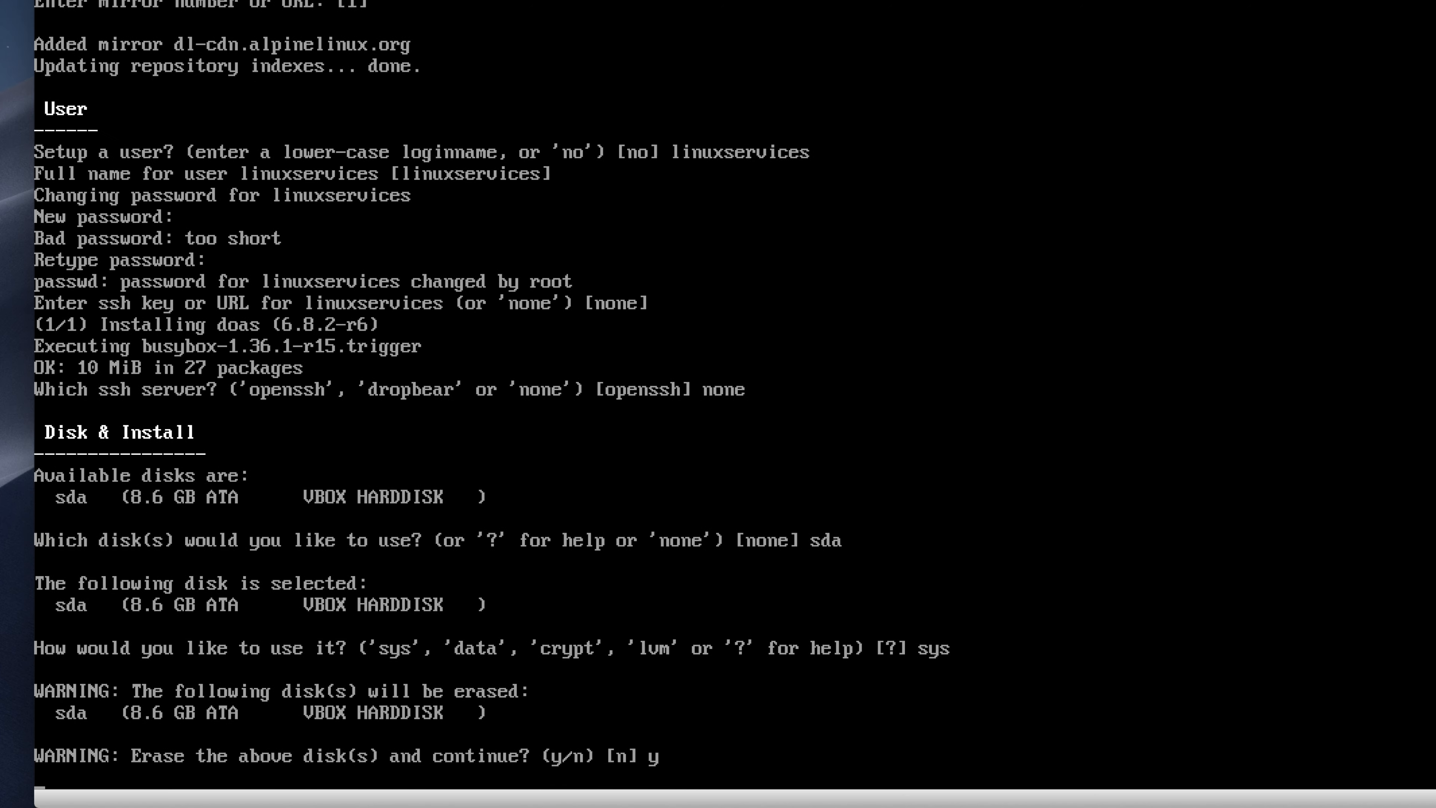
{"action": "key", "text": "Return"}
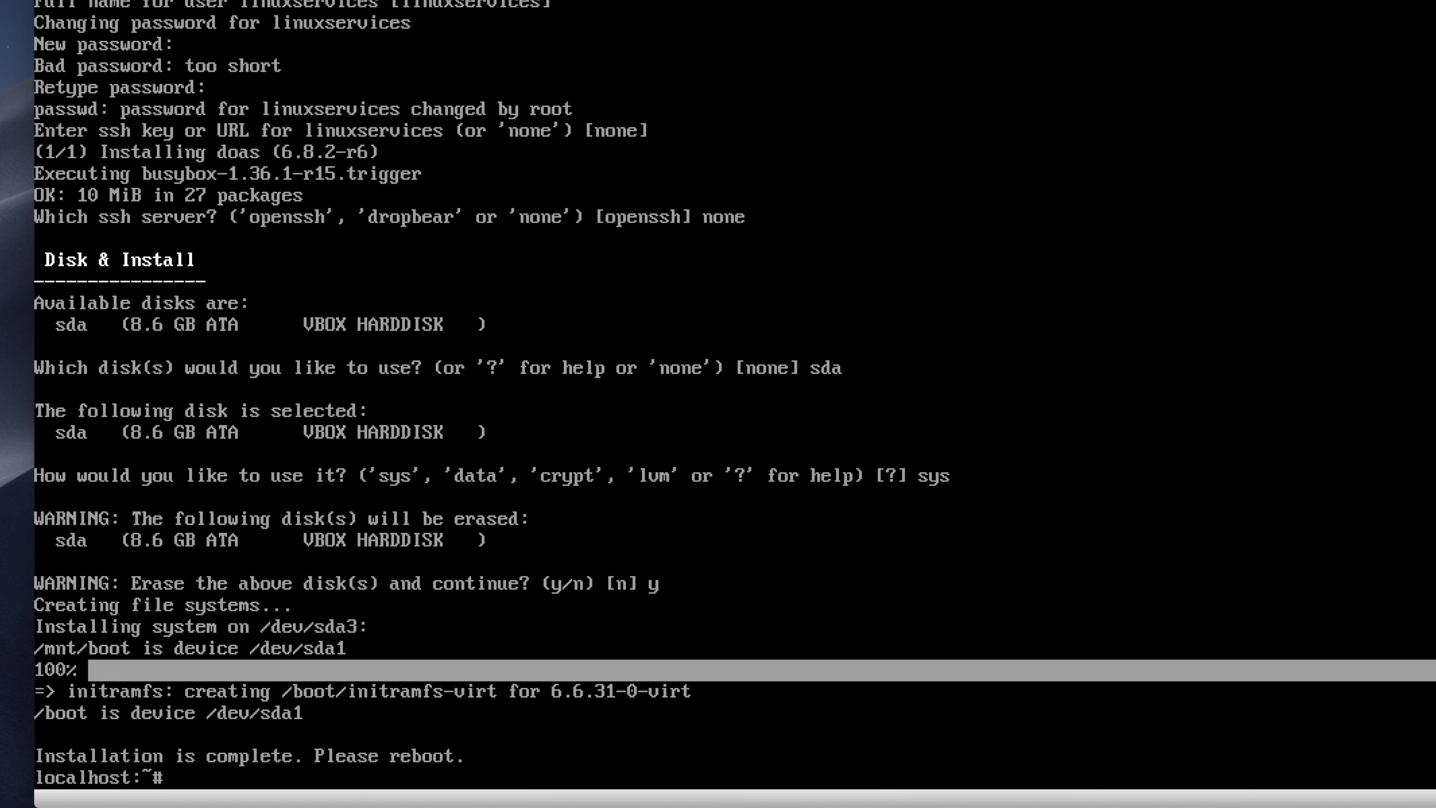
{"action": "type", "text": "poweroff"}
{"action": "key", "text": "Return"}
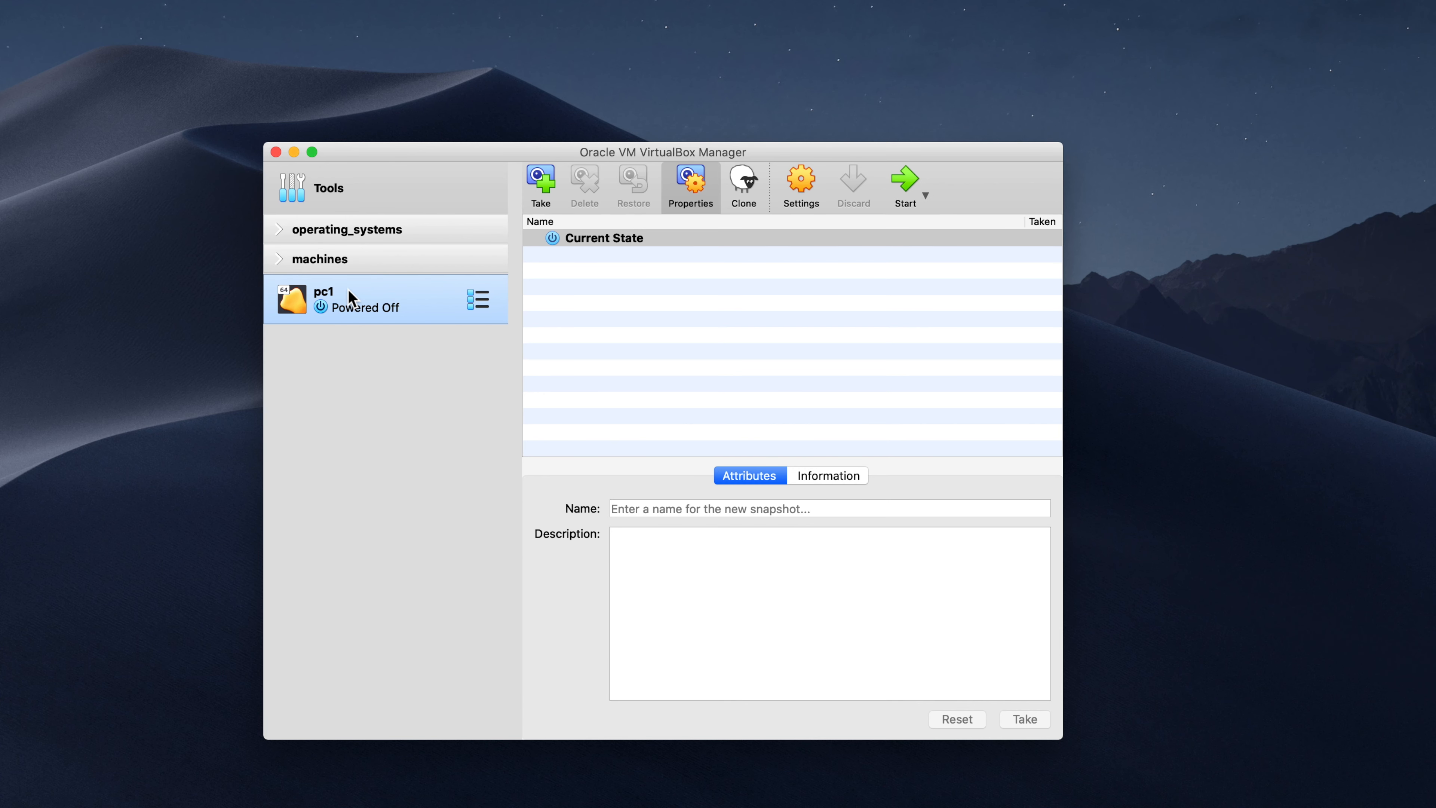
Step: Remove the Alpine ISO from pc1's optical drive in Storage settings and save
{"action": "left_click", "coordinate": [801, 175]}
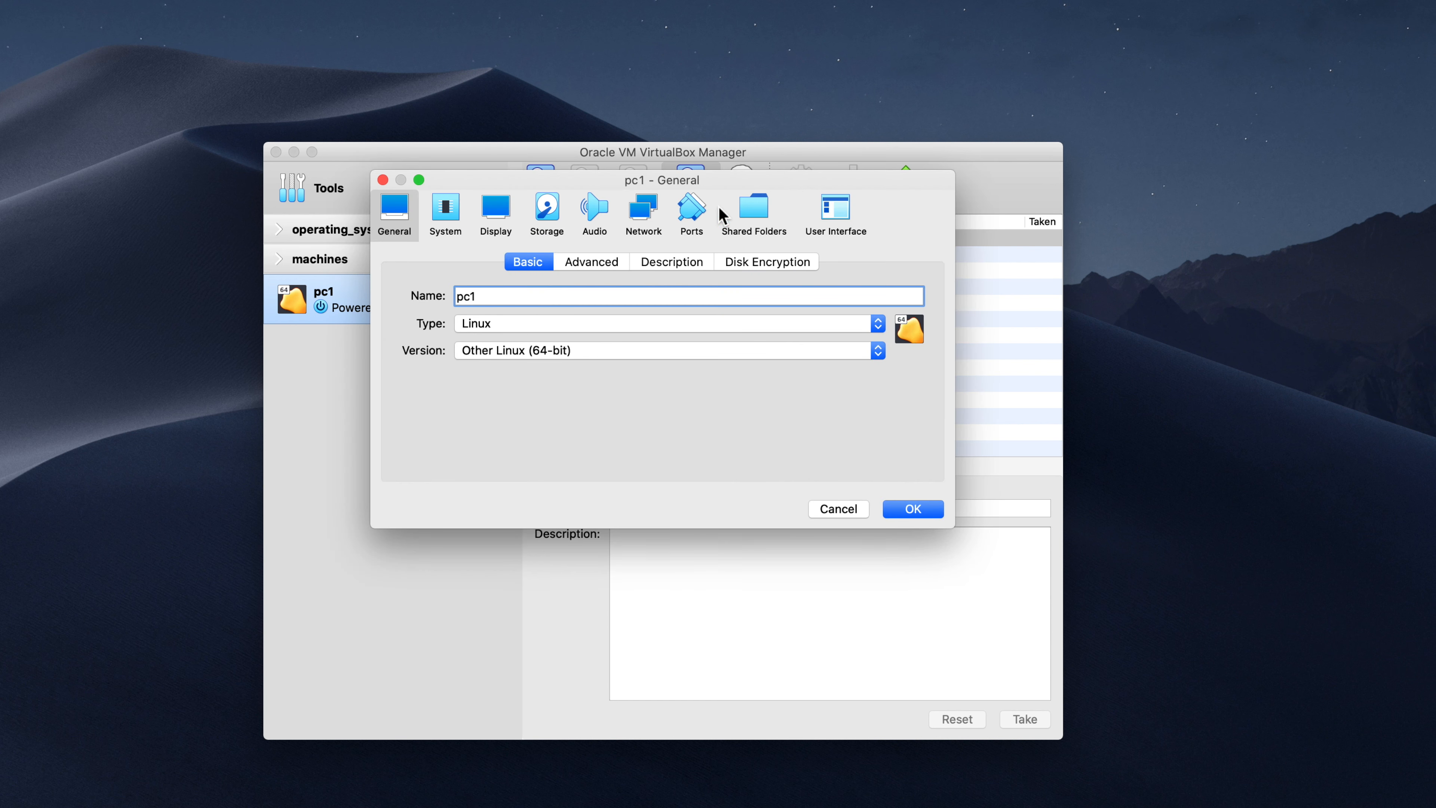
{"action": "left_click", "coordinate": [550, 210]}
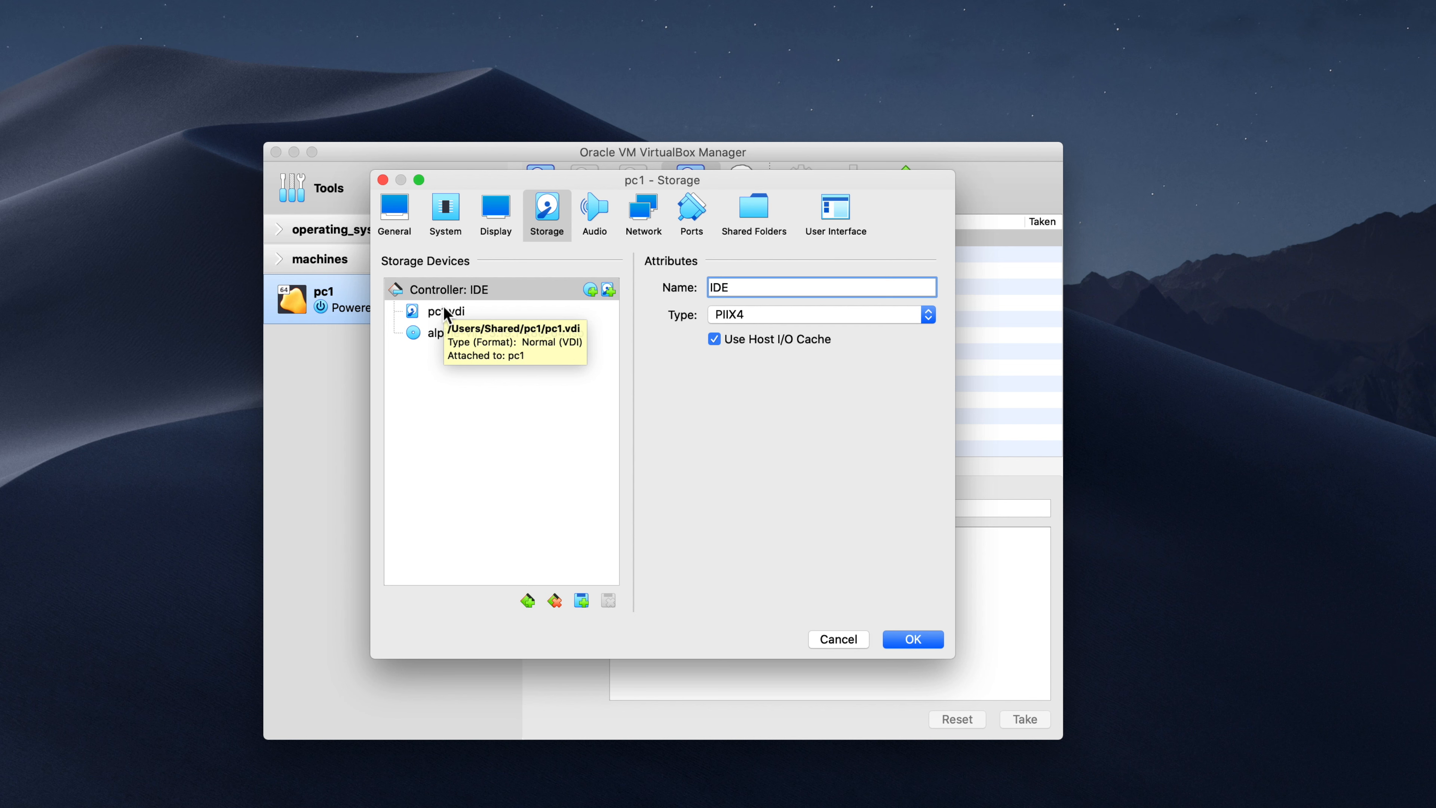
{"action": "left_click", "coordinate": [446, 340]}
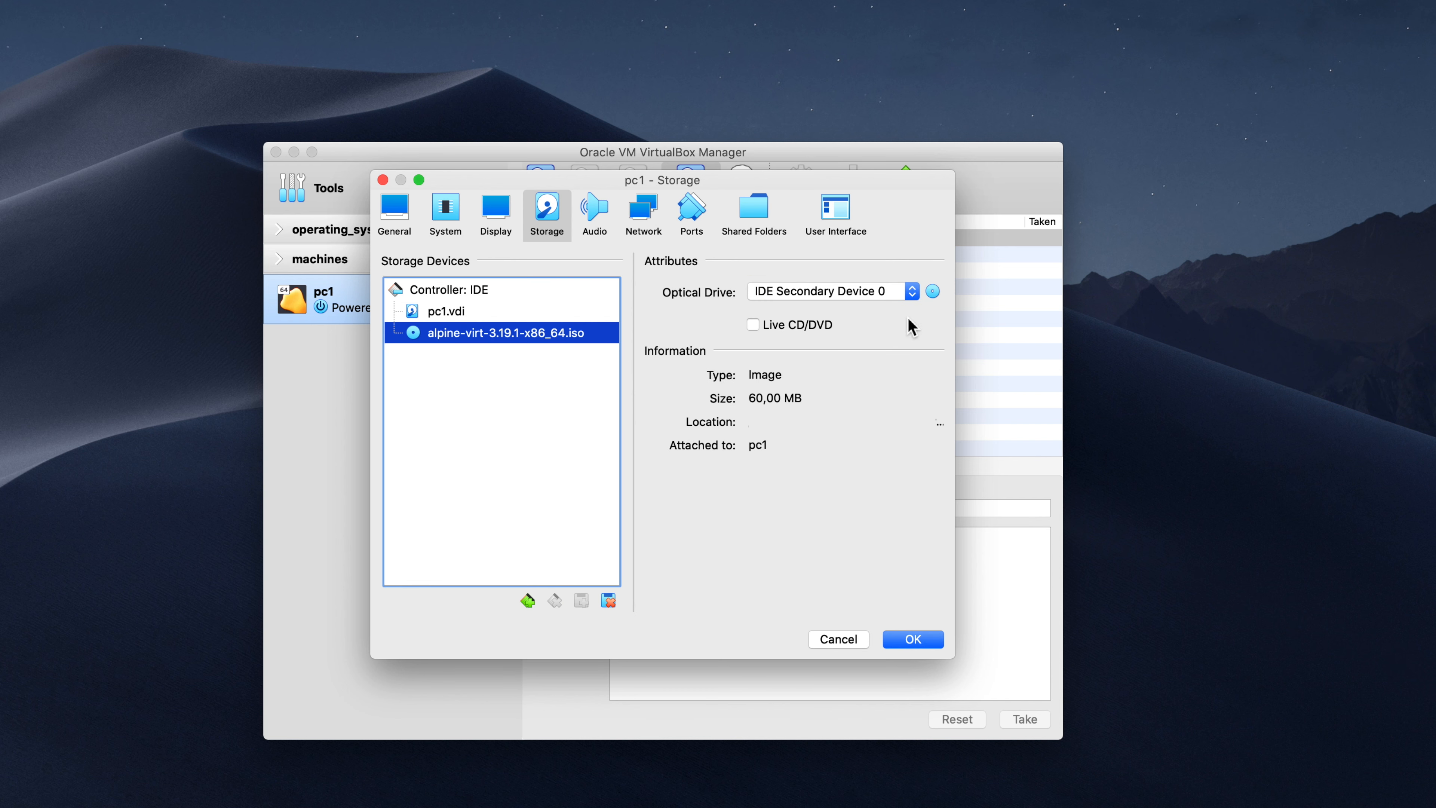
{"action": "left_click", "coordinate": [933, 291]}
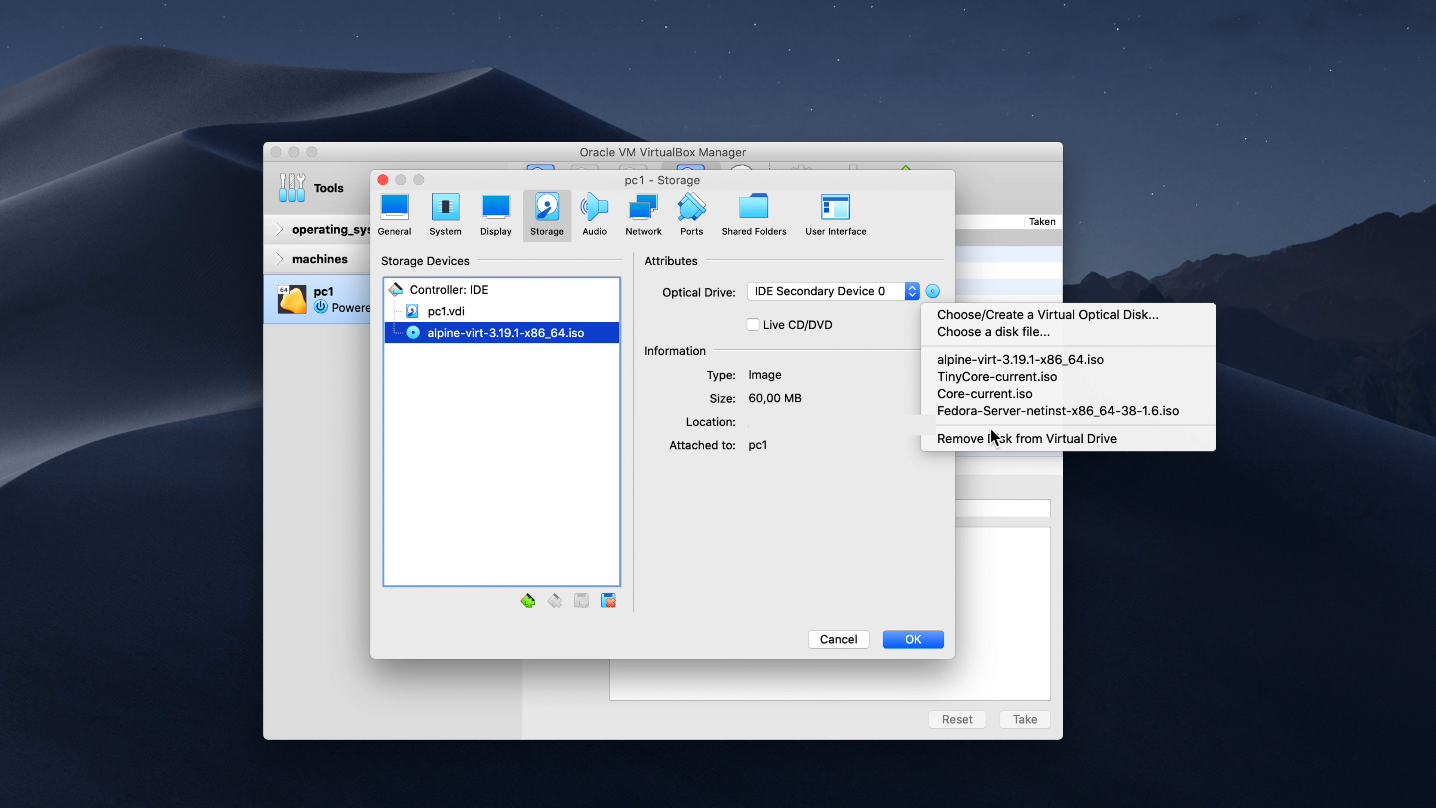
{"action": "left_click", "coordinate": [993, 442]}
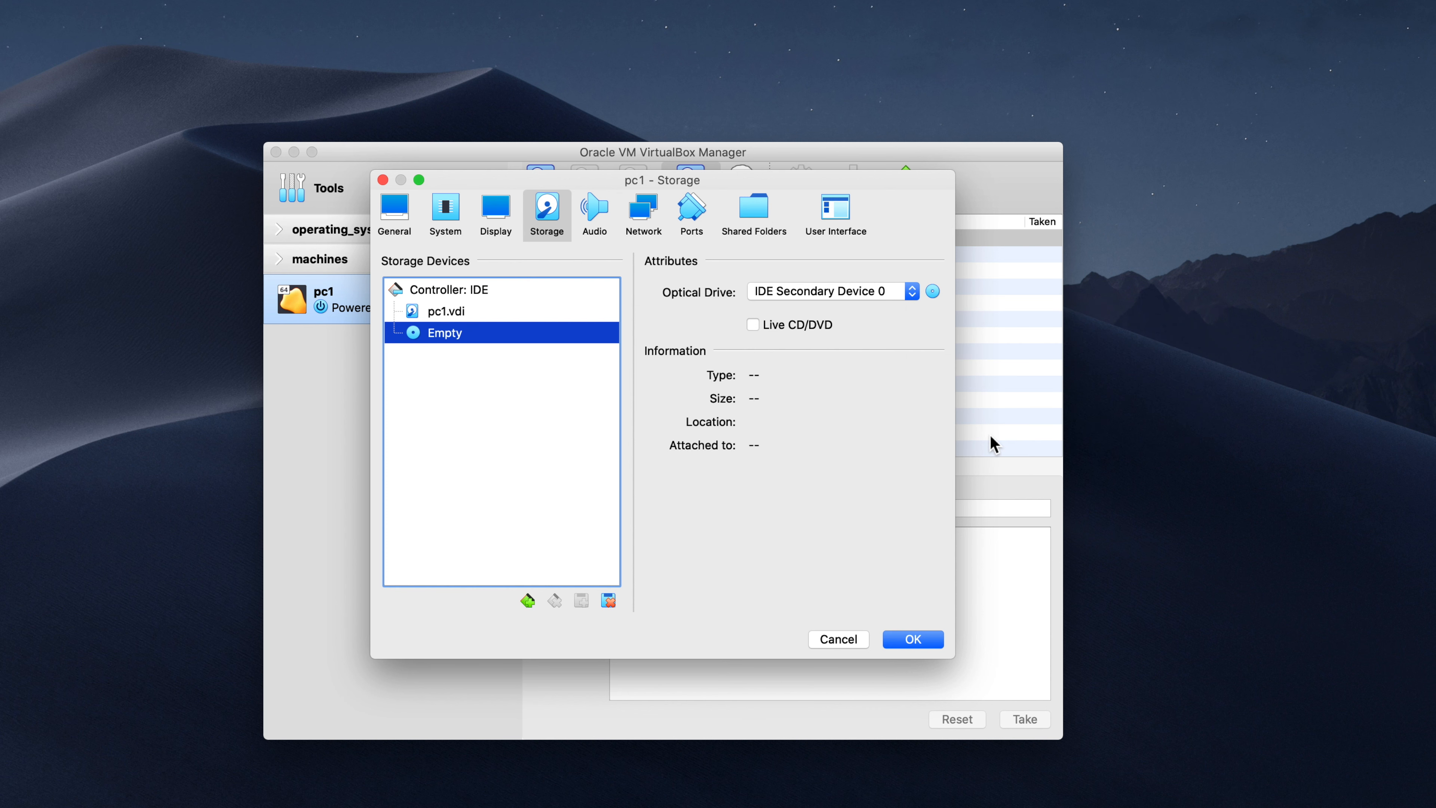
{"action": "left_click", "coordinate": [911, 640]}
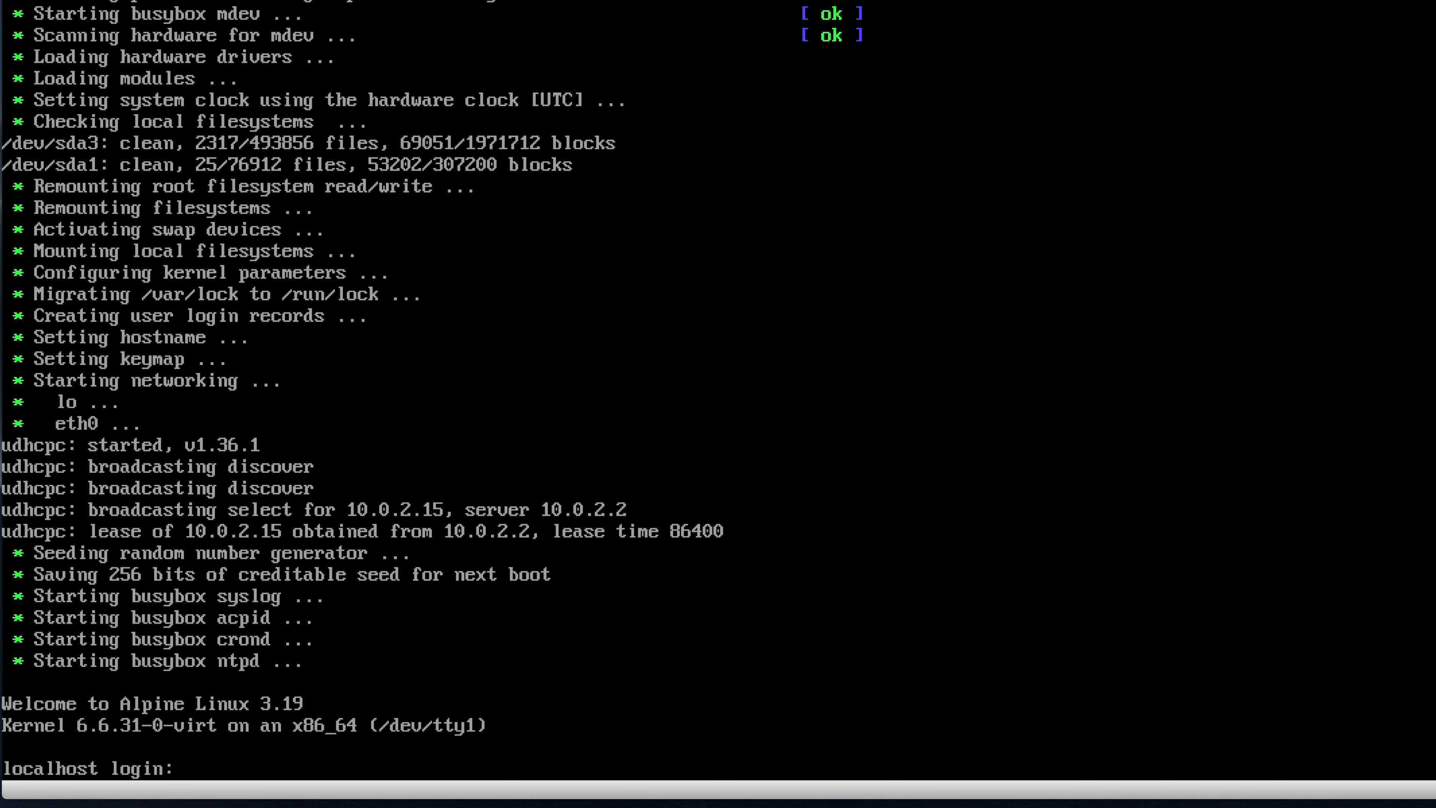
Step: Log in as root with the root password and run vi /etc/apk/repositories
{"action": "type", "text": "root"}
{"action": "key", "text": "Return"}
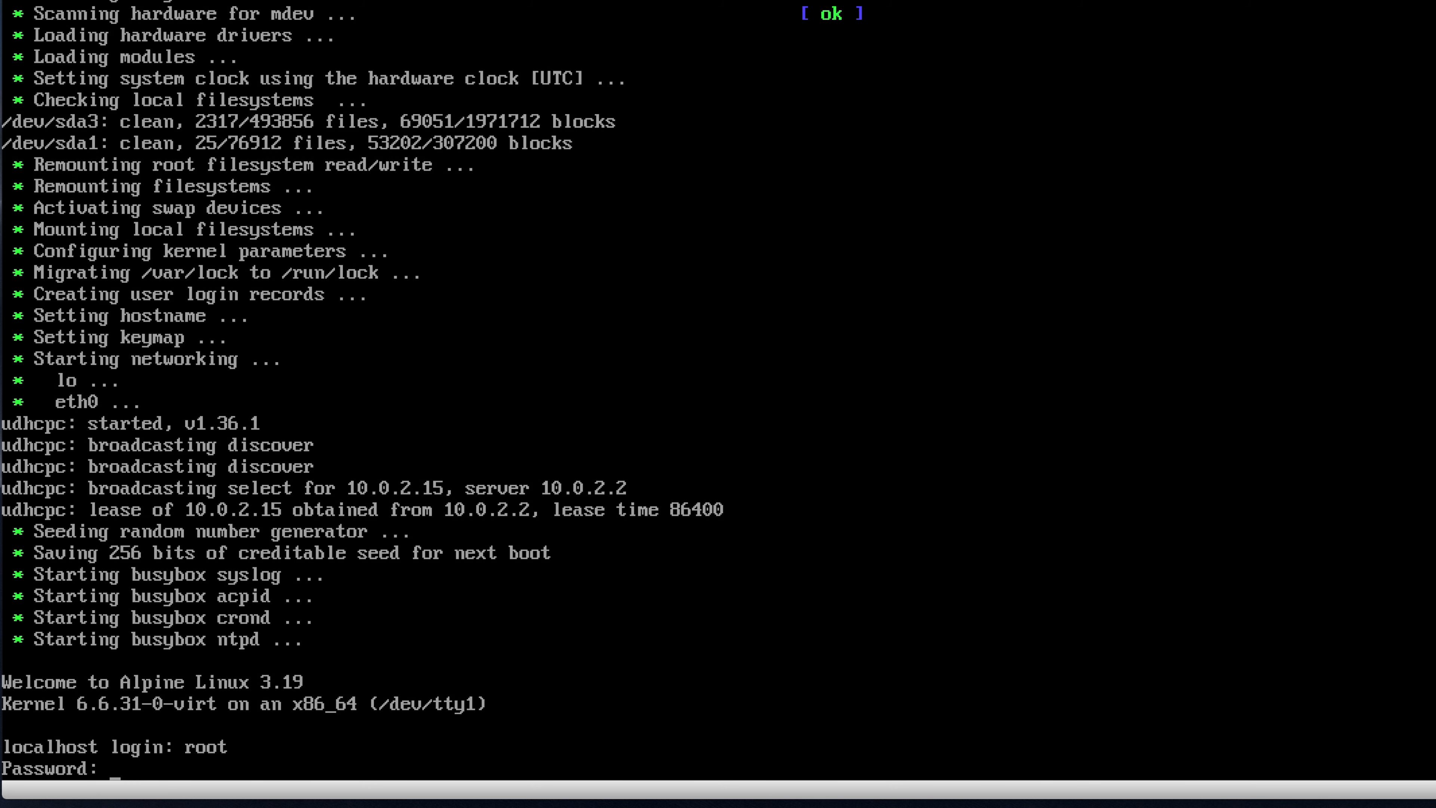
{"action": "key", "text": "Return"}
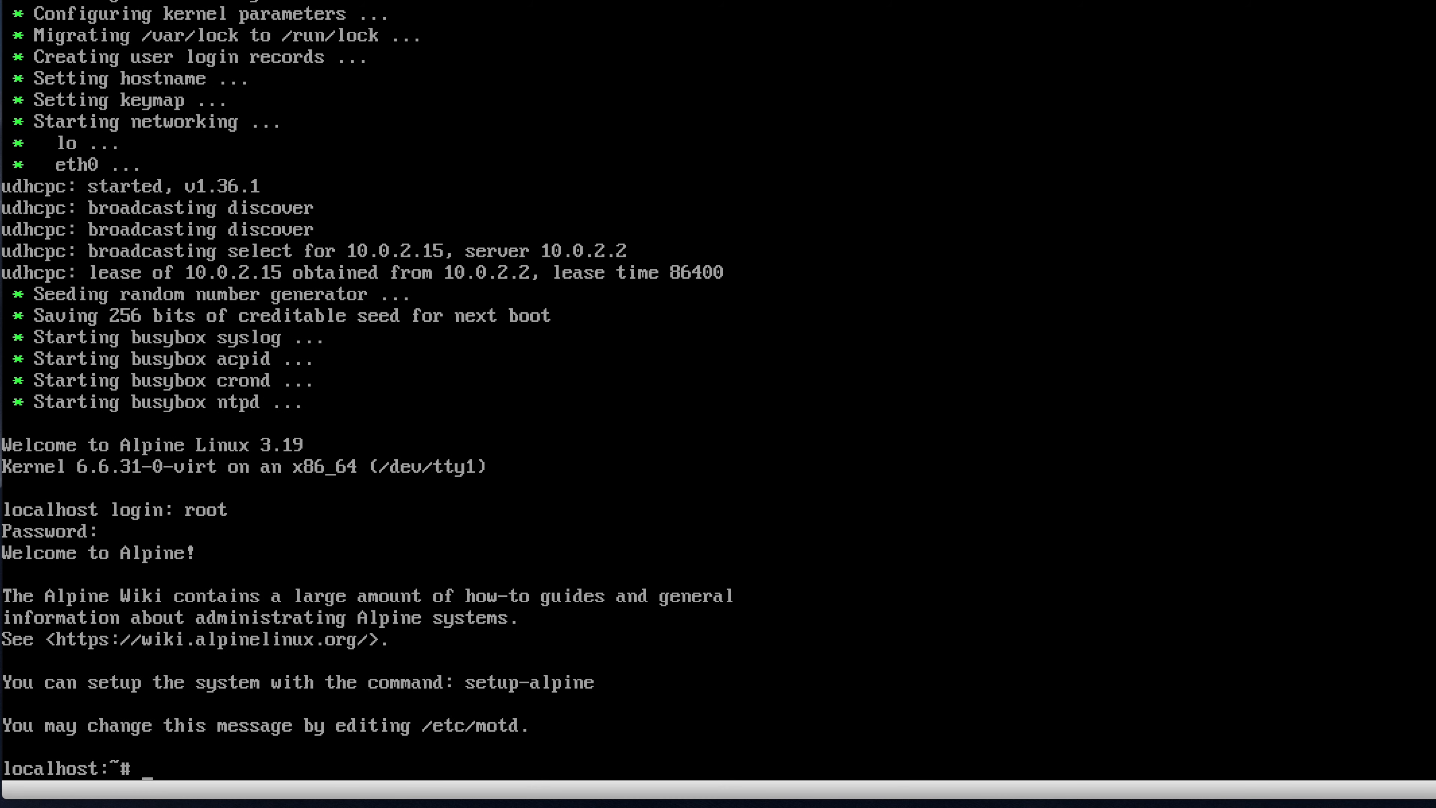
{"action": "type", "text": "vi /etc/apk/repositories"}
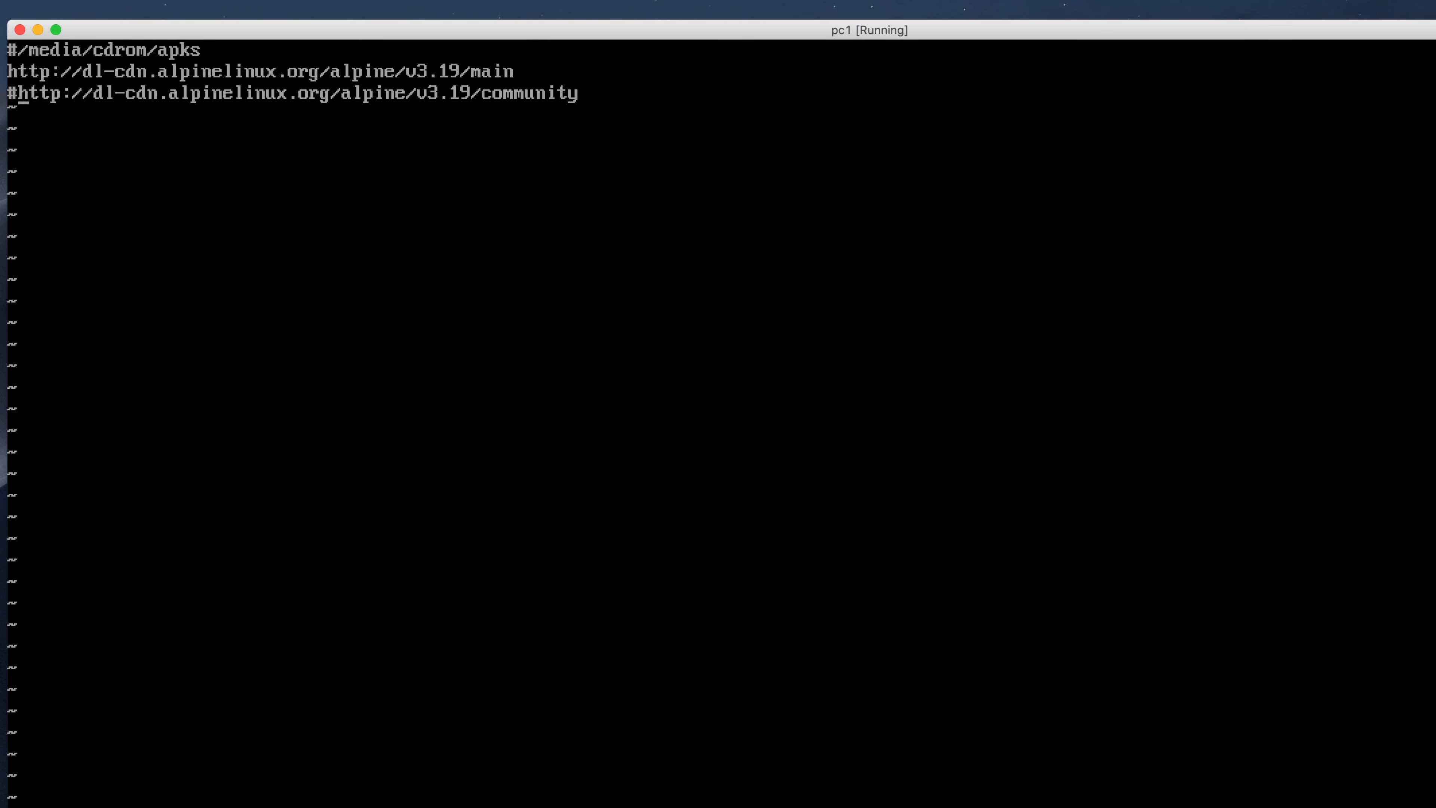
Step: Delete the leading # from the community repository line
{"action": "key", "text": "BackSpace"}
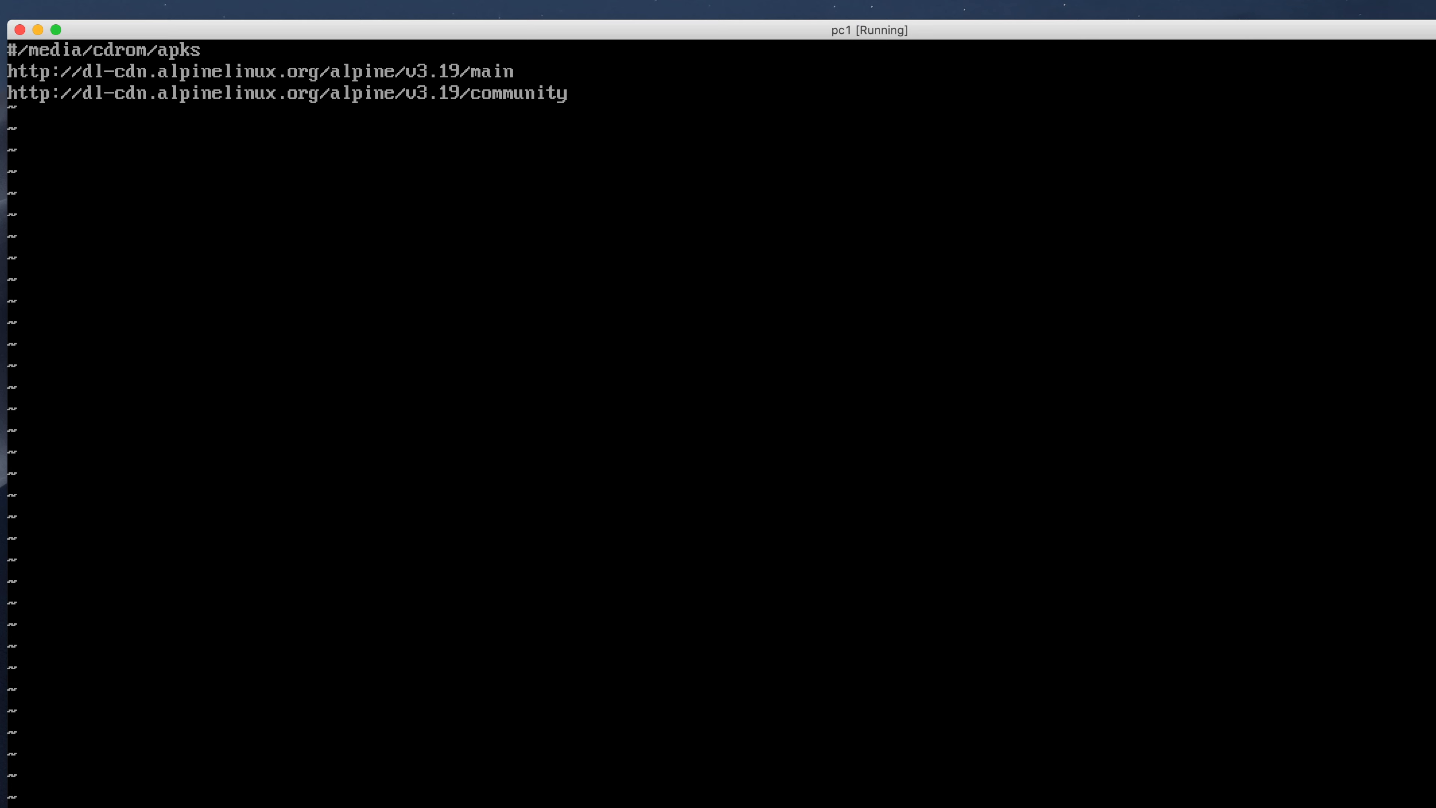